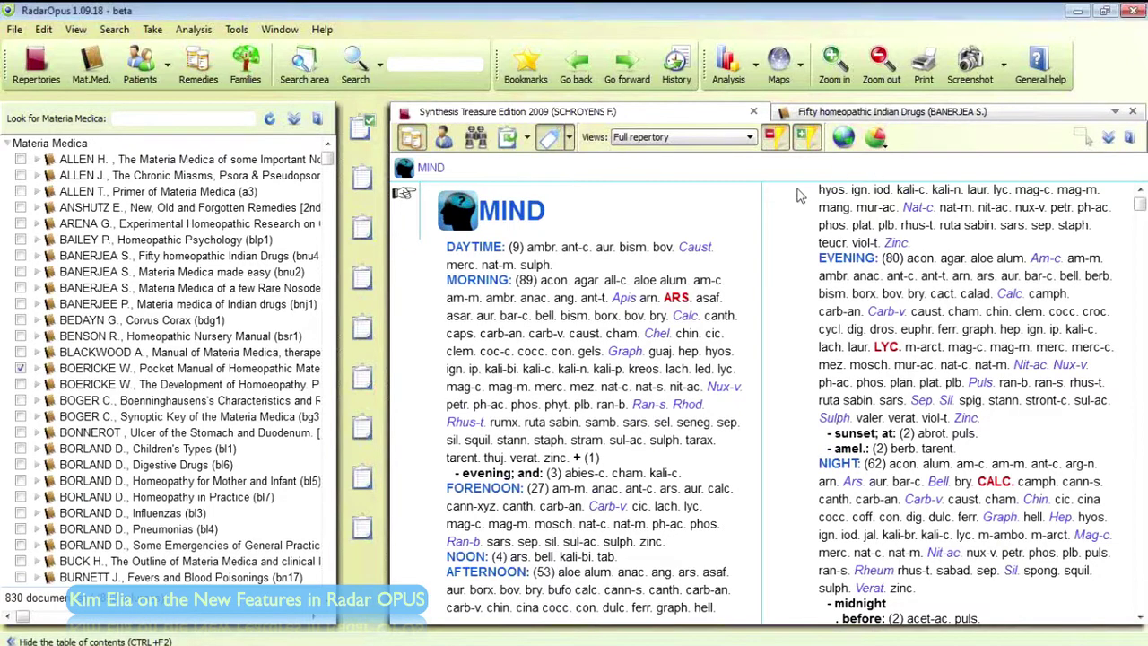
# - Find the Delusions rubric in the Mind chapter of the Synthesis repertory and add it to the search area
pyautogui.write('m')
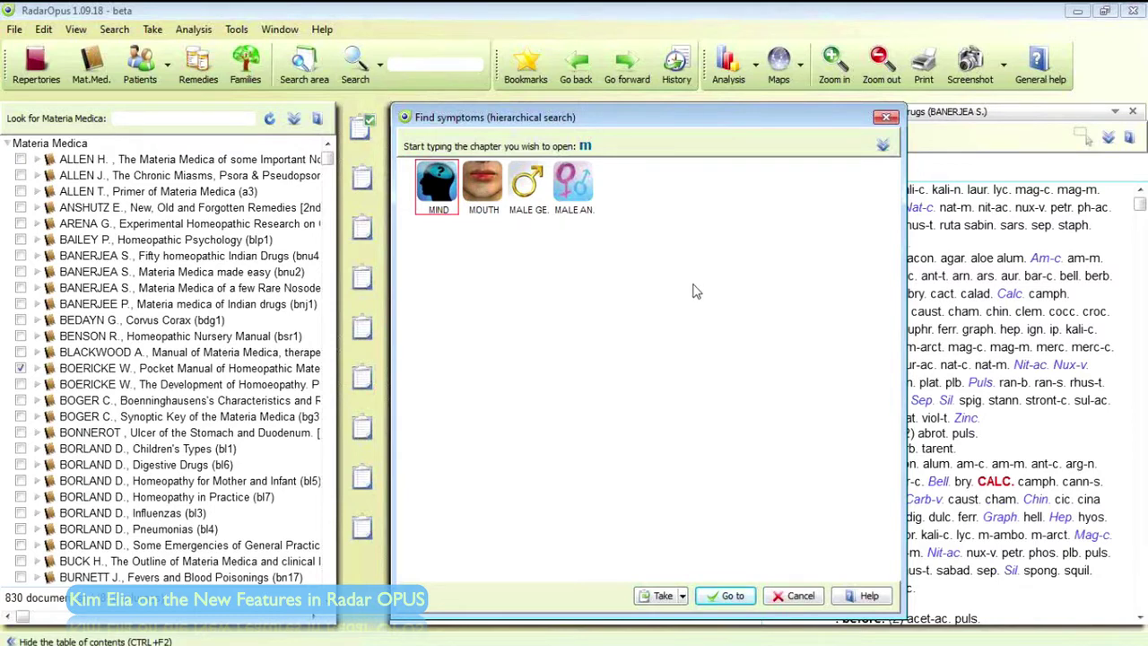
pyautogui.write('i')
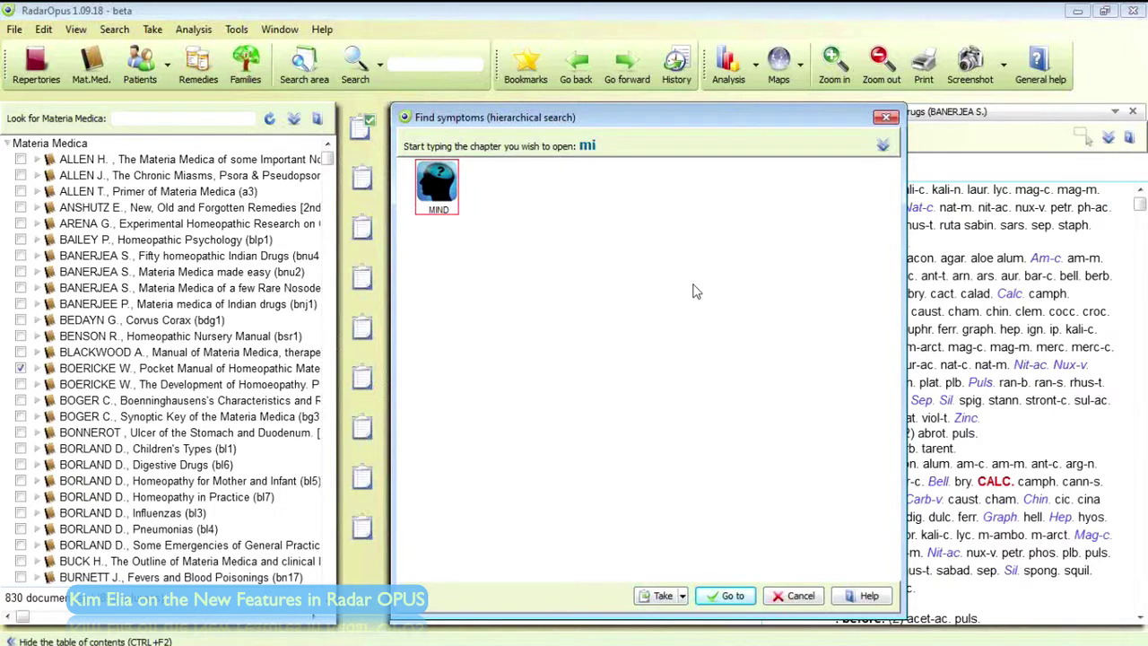
pyautogui.press('Return')
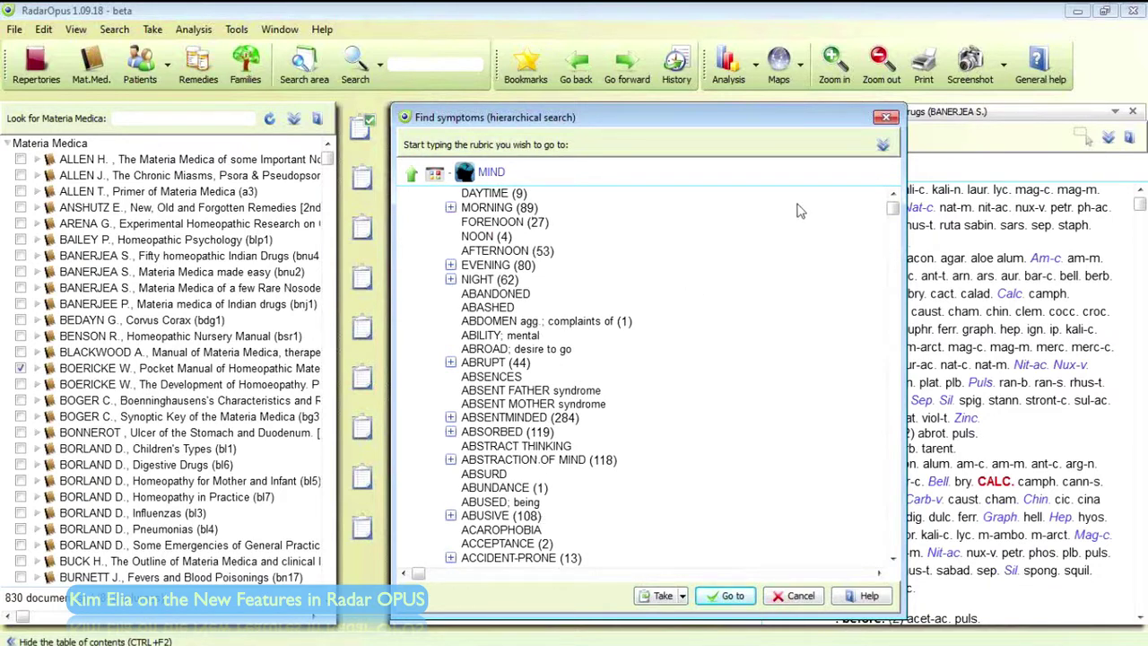
pyautogui.write('delu')
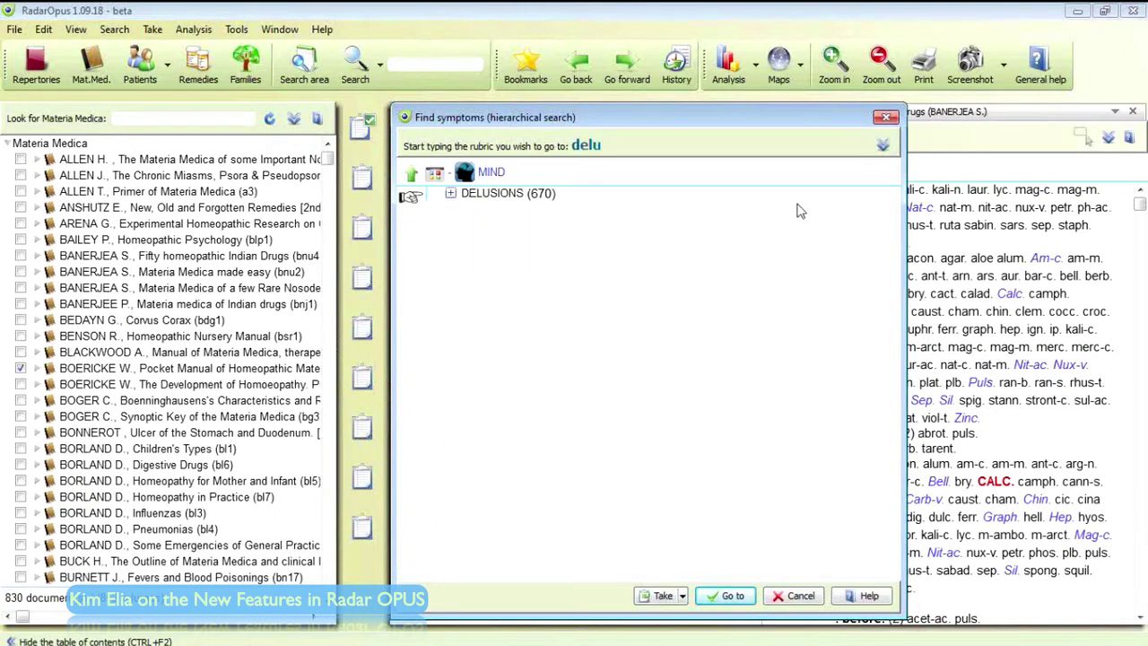
pyautogui.press('Return')
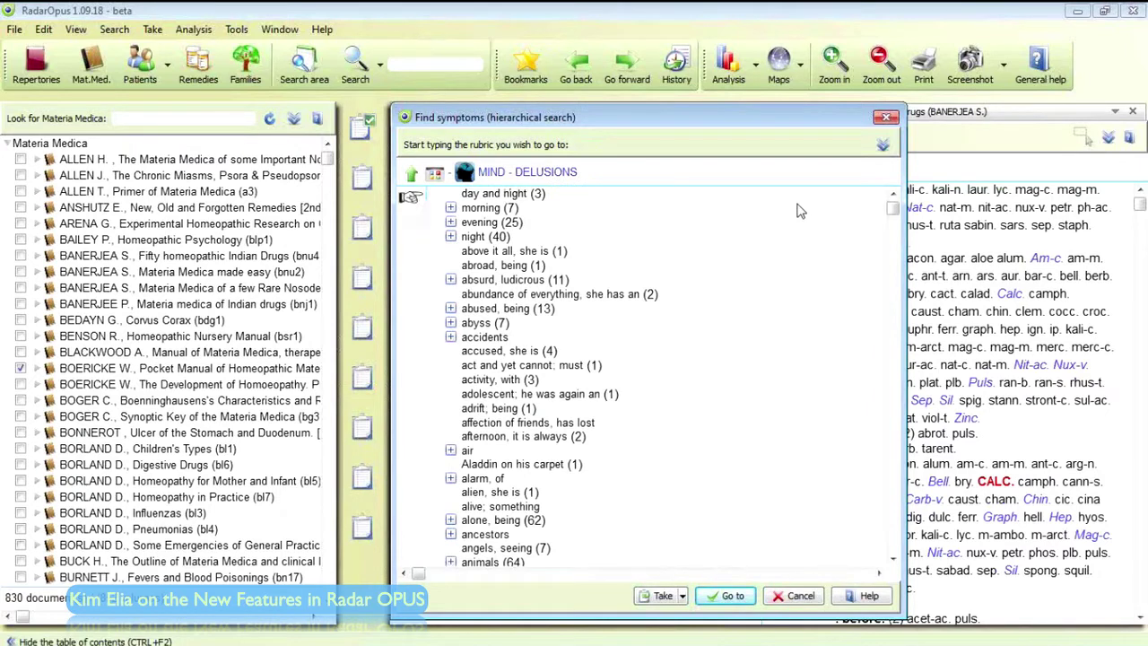
pyautogui.press('Return')
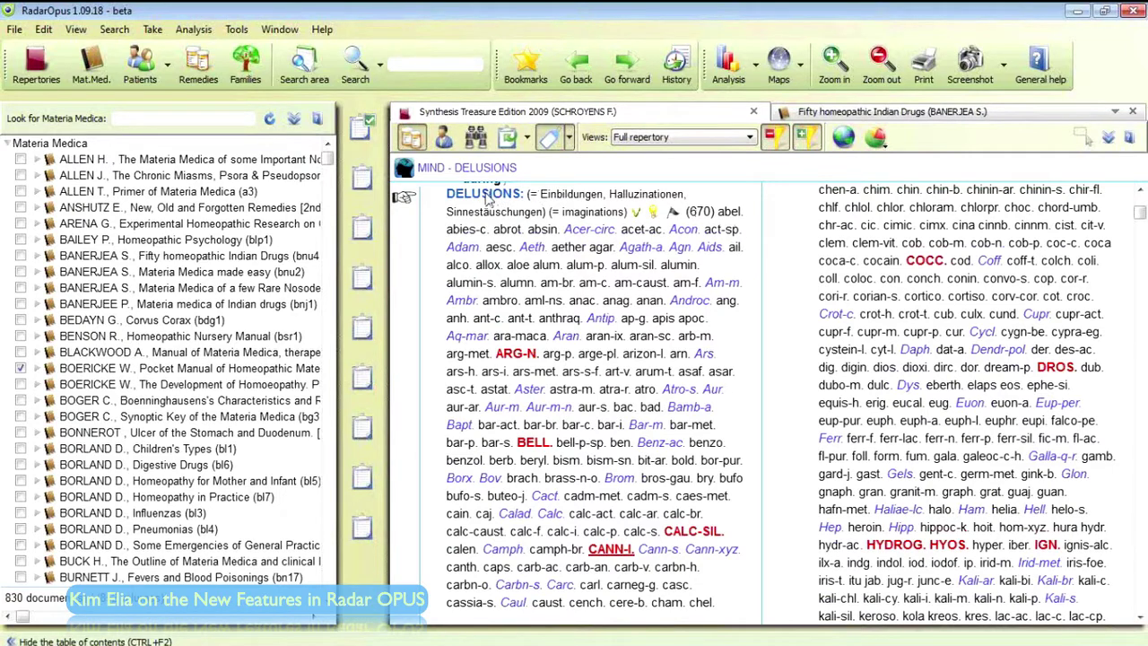
pyautogui.moveTo(489, 202); pyautogui.dragTo(352, 76)
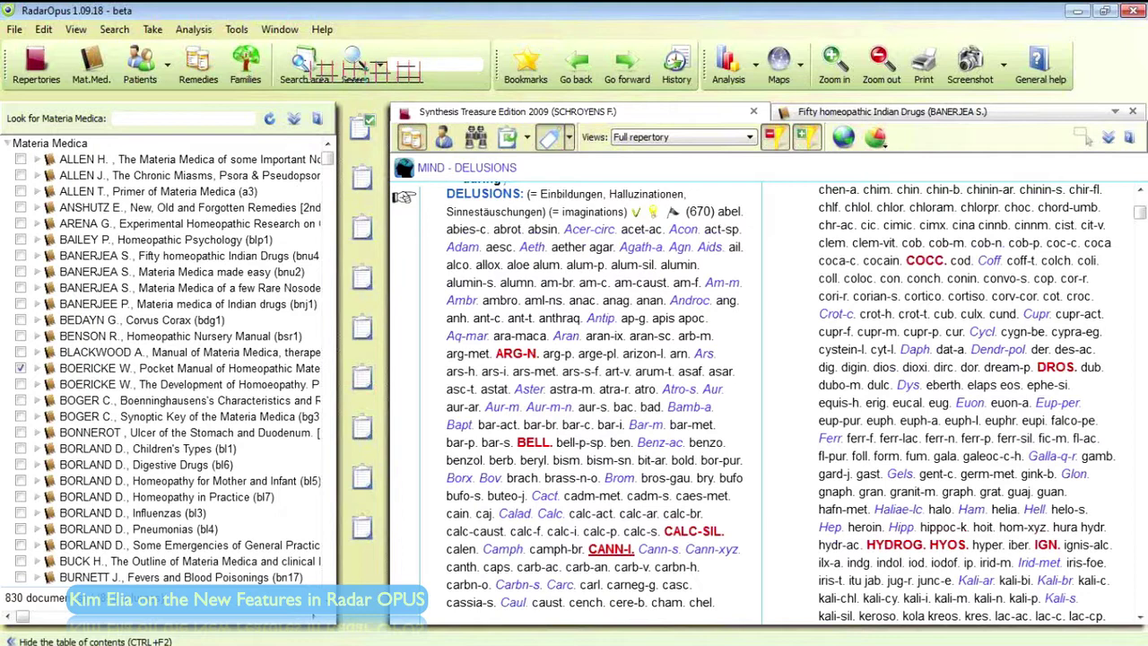
pyautogui.moveTo(351, 76); pyautogui.dragTo(305, 67)
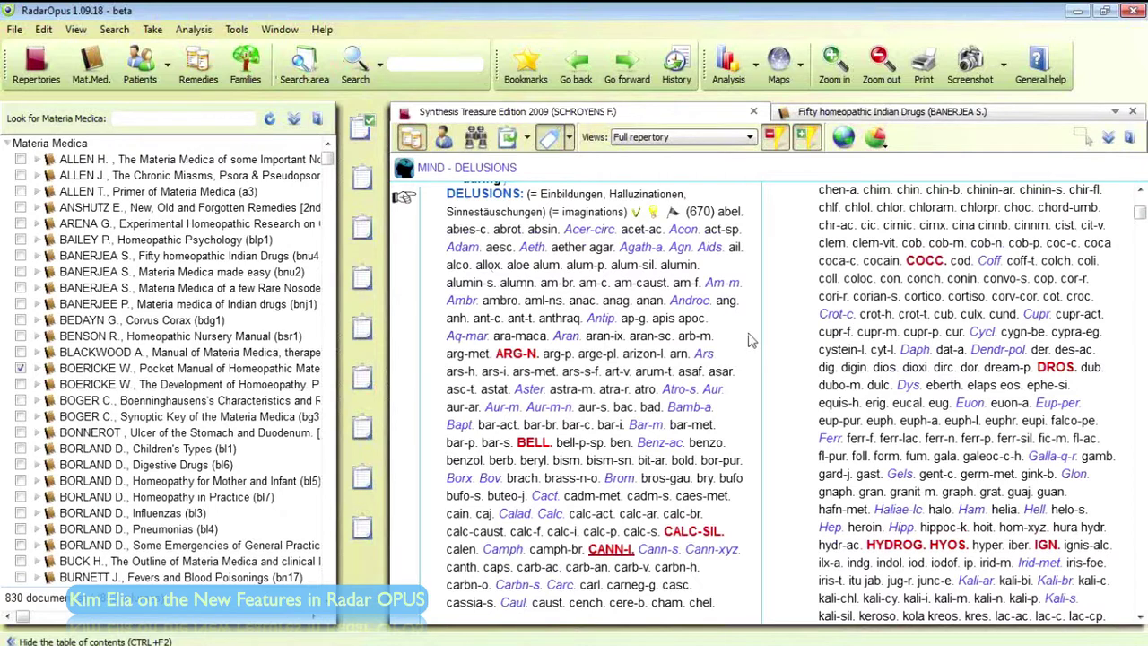
# - Find the Diarrhea rubric in the Rectum chapter, add it to the search area and review the area's rubric list
pyautogui.write('r')
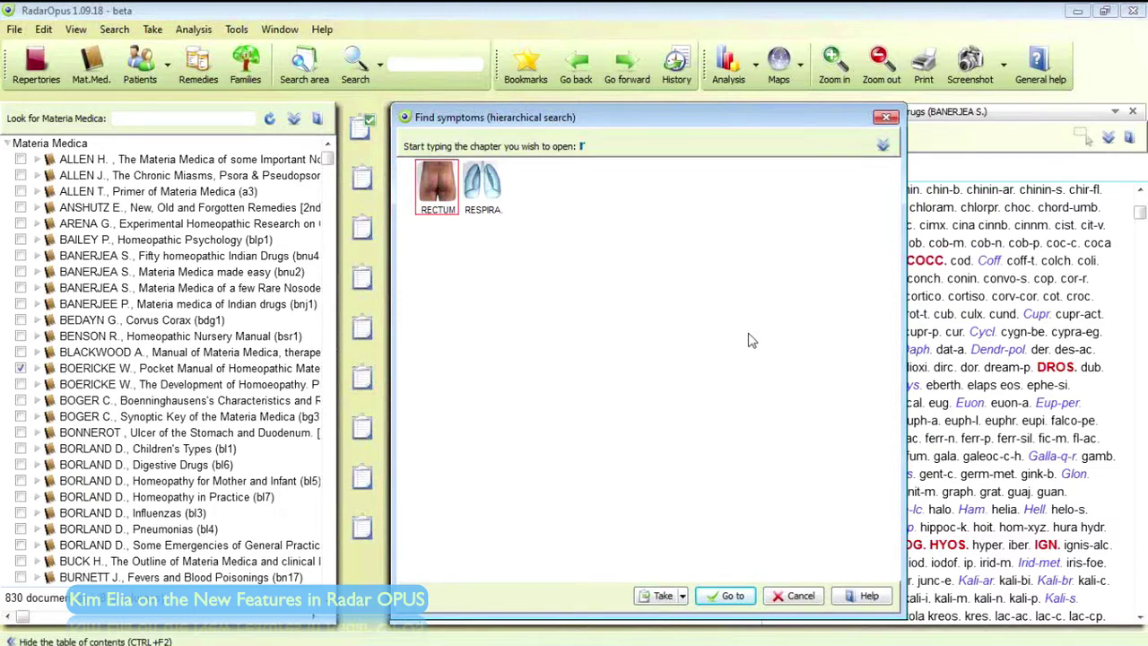
pyautogui.write('ec')
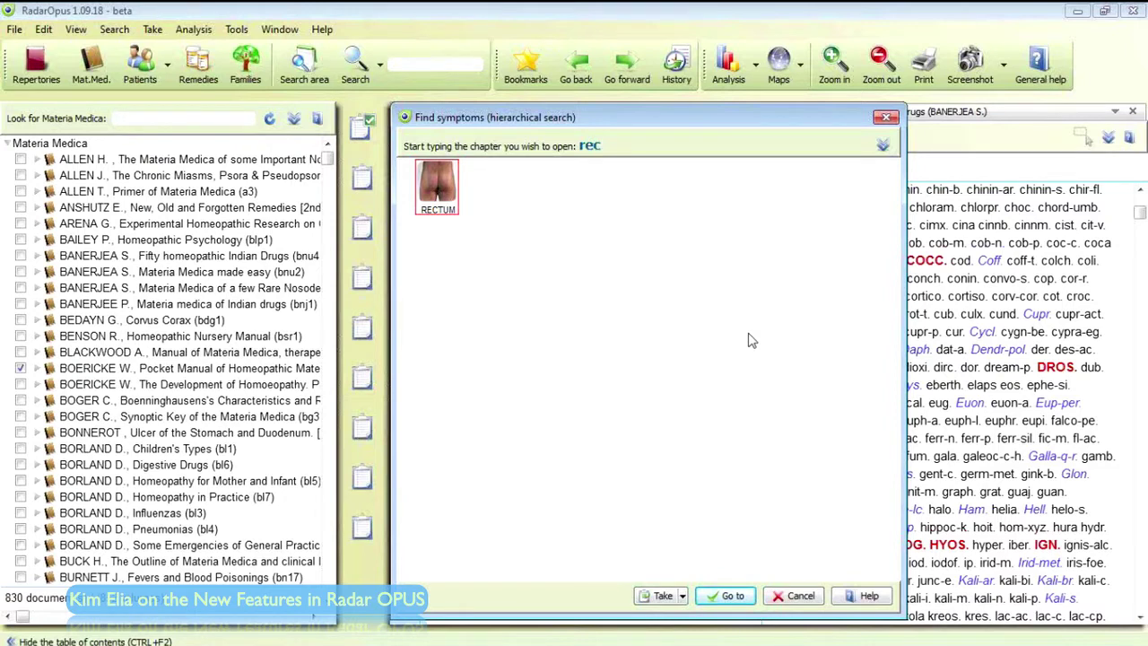
pyautogui.press('Return')
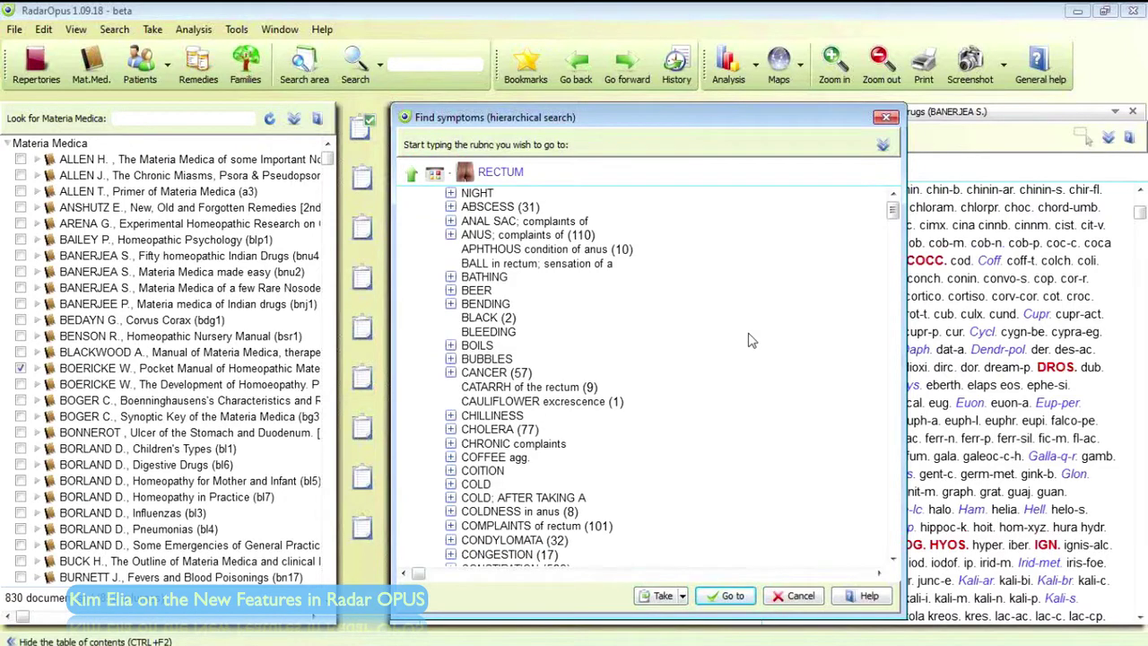
pyautogui.write('diar')
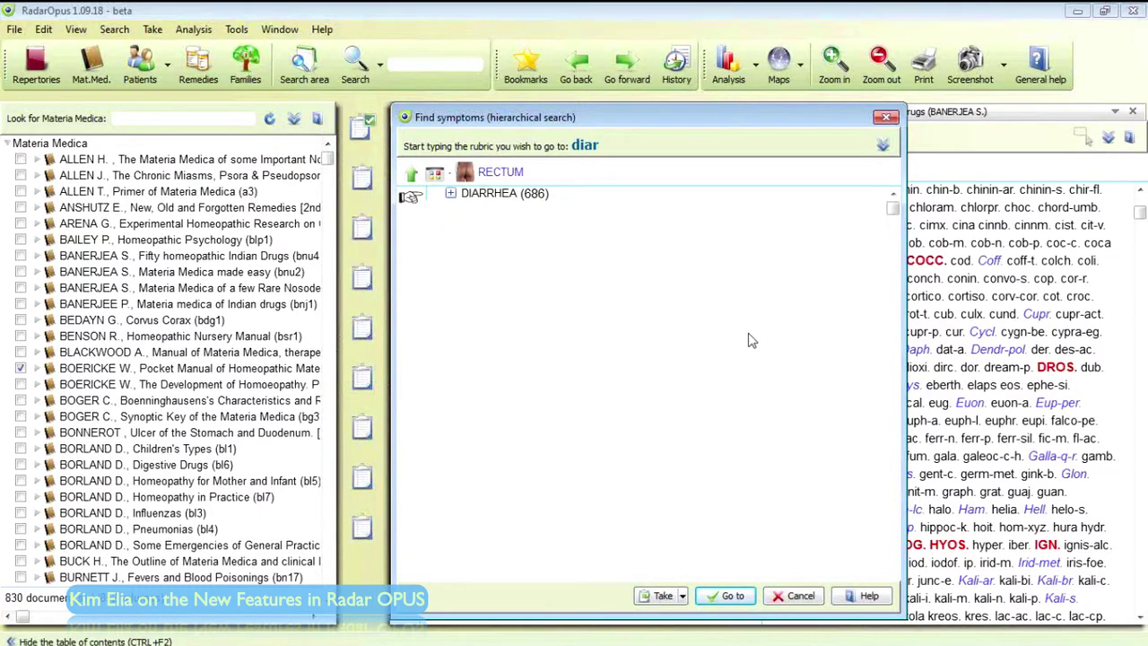
pyautogui.press('Return')
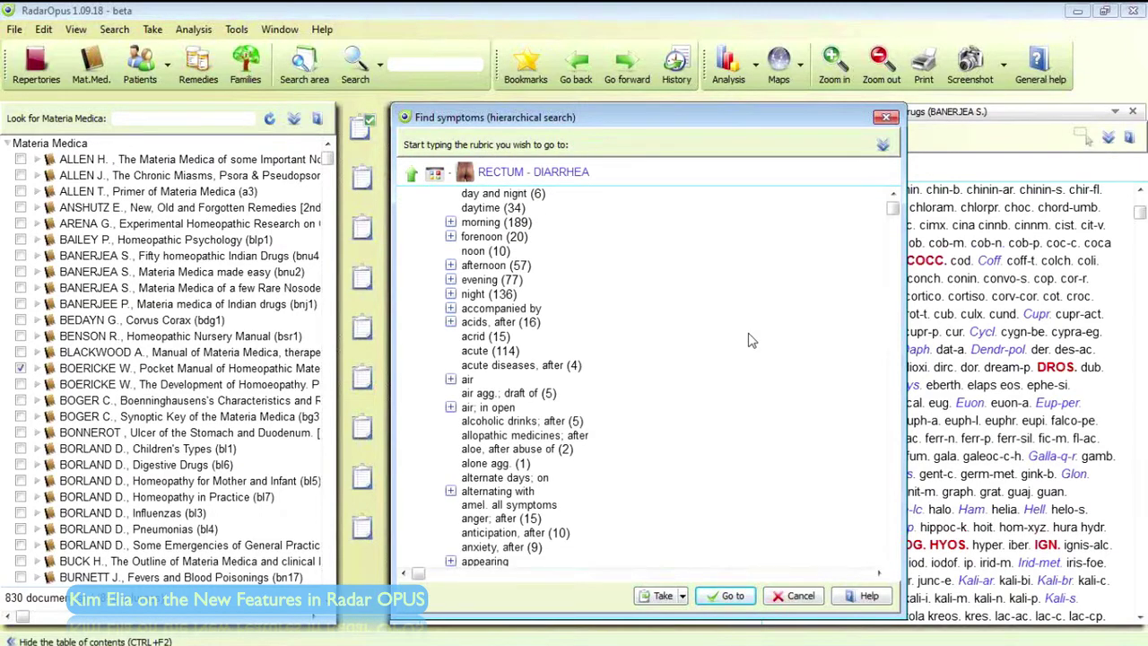
pyautogui.press('Return')
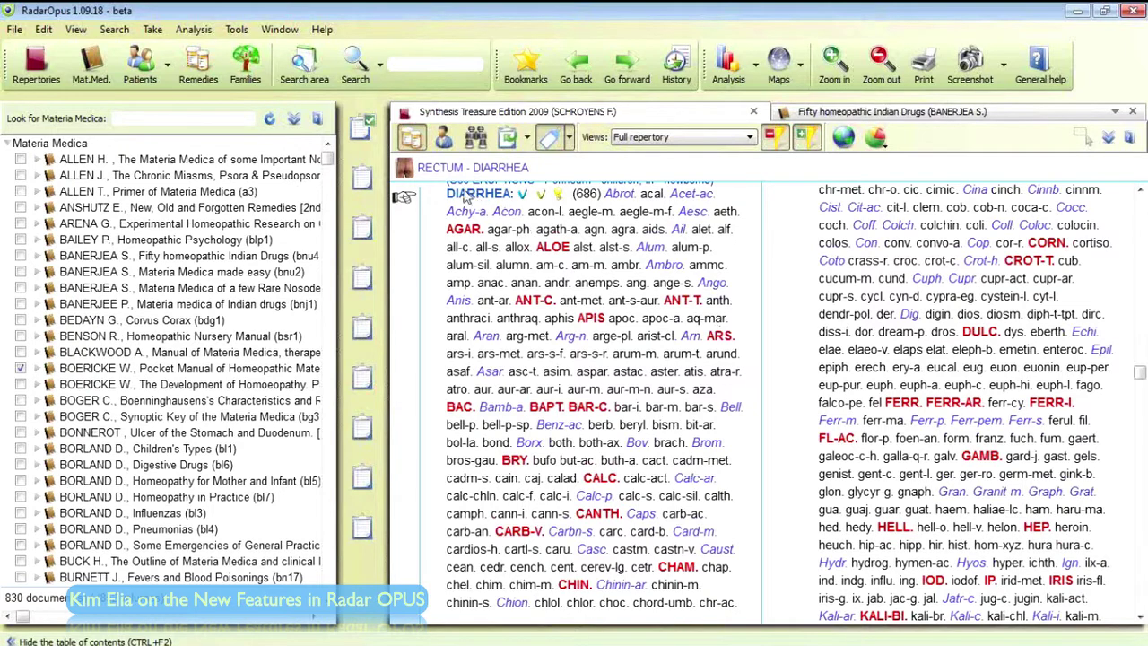
pyautogui.moveTo(465, 197); pyautogui.dragTo(305, 64)
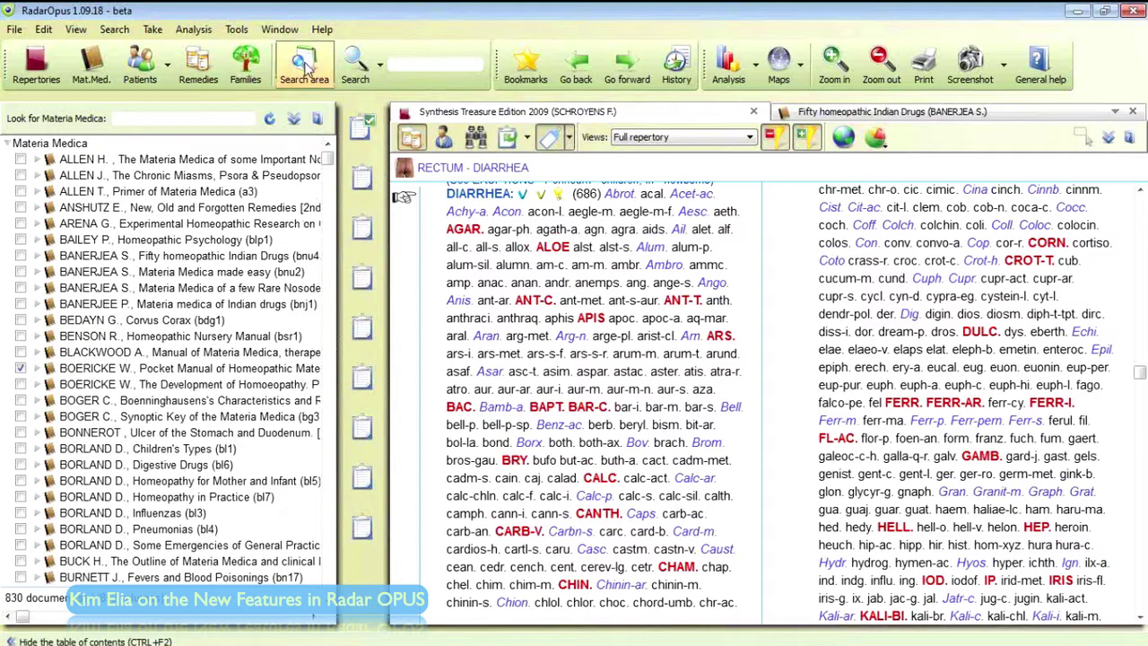
pyautogui.click(306, 68)
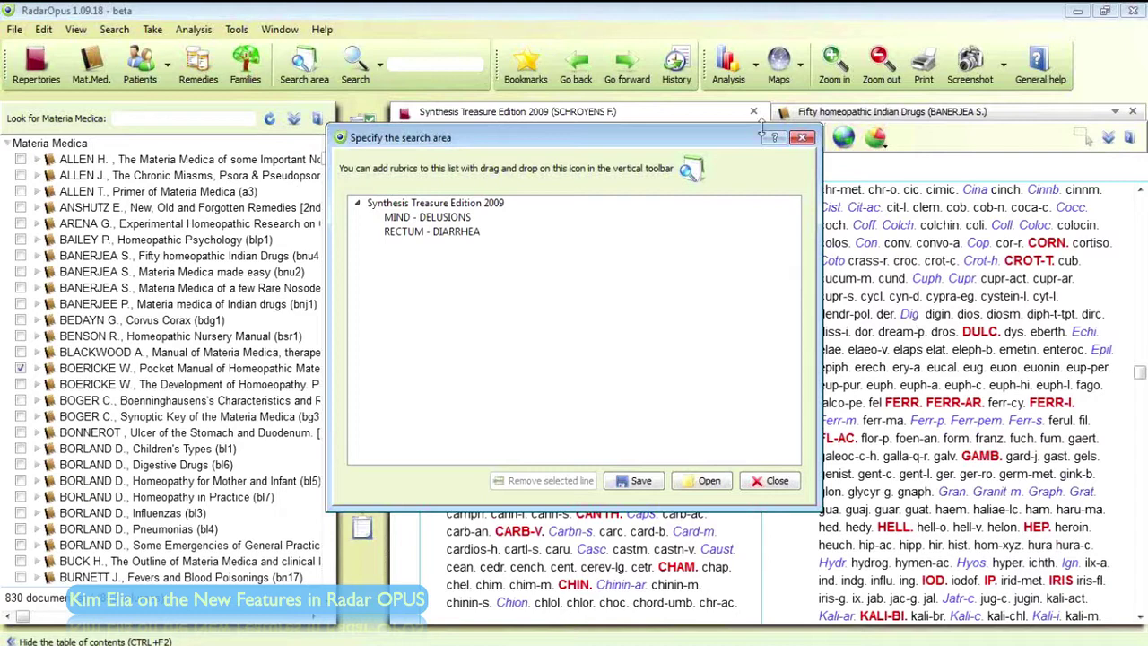
pyautogui.click(803, 139)
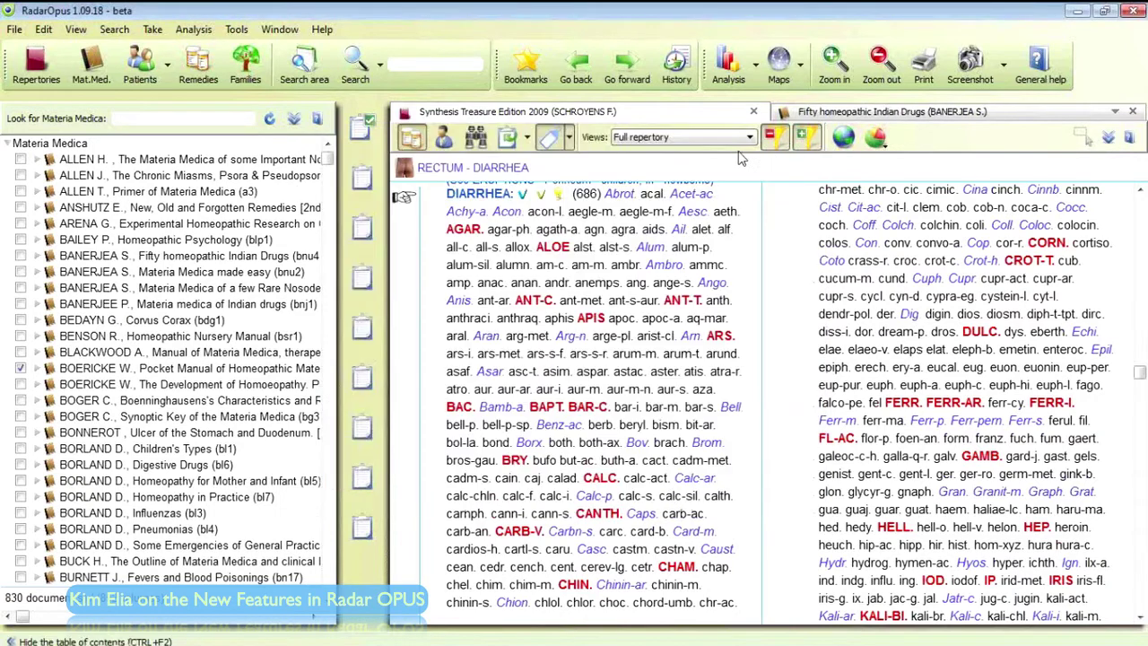
# - Open the Therapeutic Pocket Book repertory and add its Mind and Sensorium chapter to the search area
pyautogui.click(27, 79)
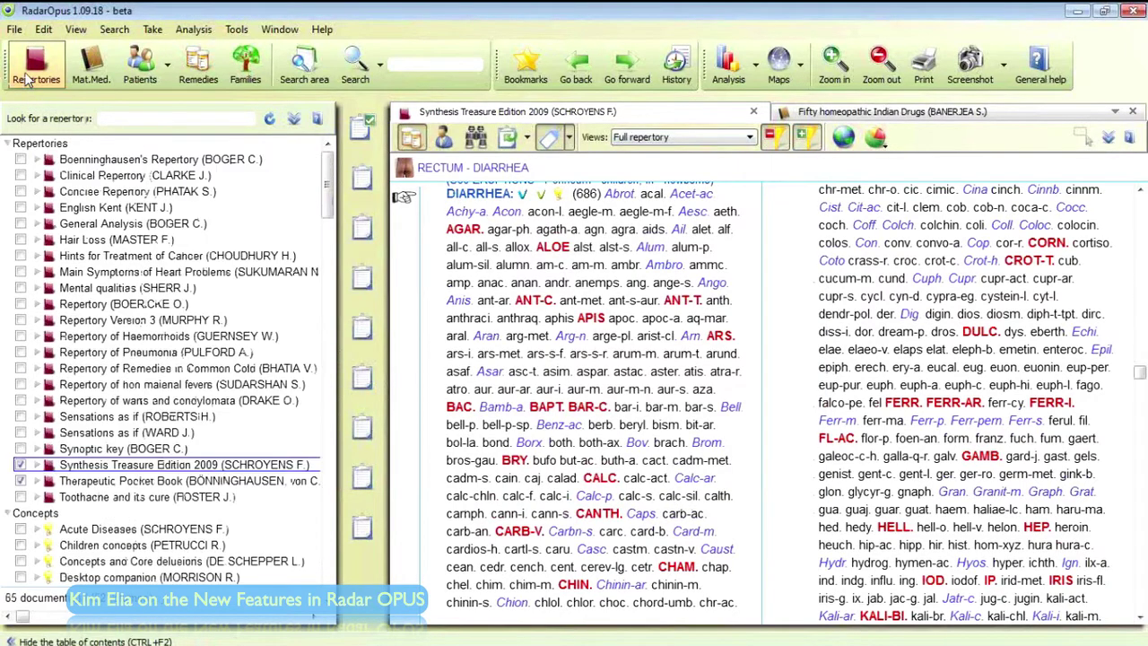
pyautogui.click(107, 485)
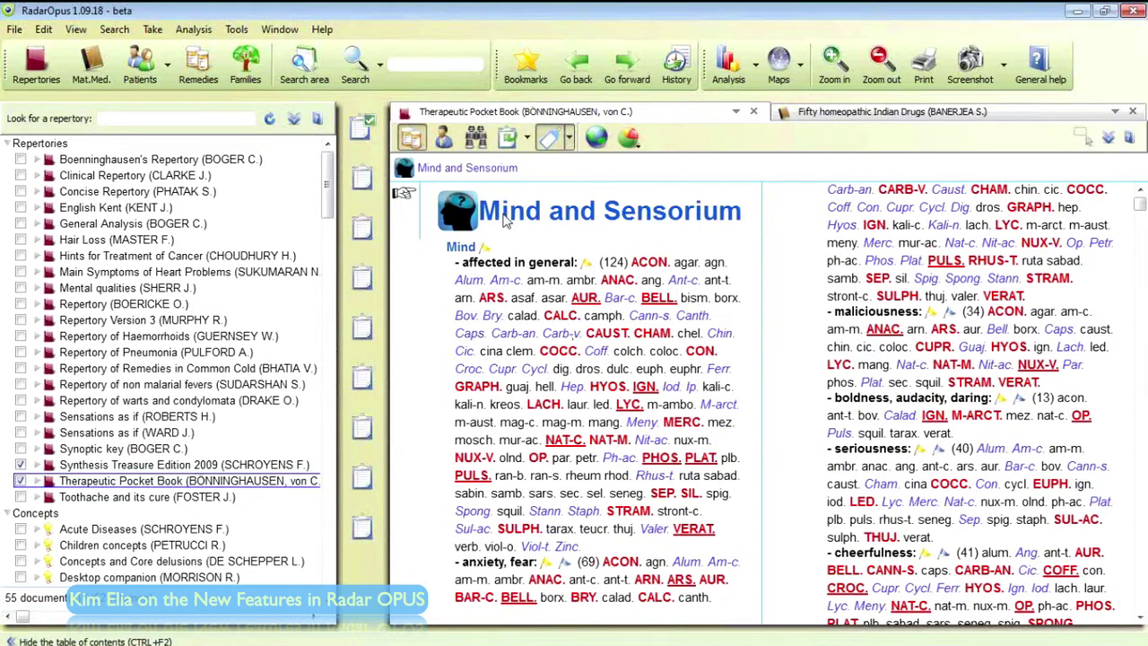
pyautogui.moveTo(505, 223); pyautogui.dragTo(309, 68)
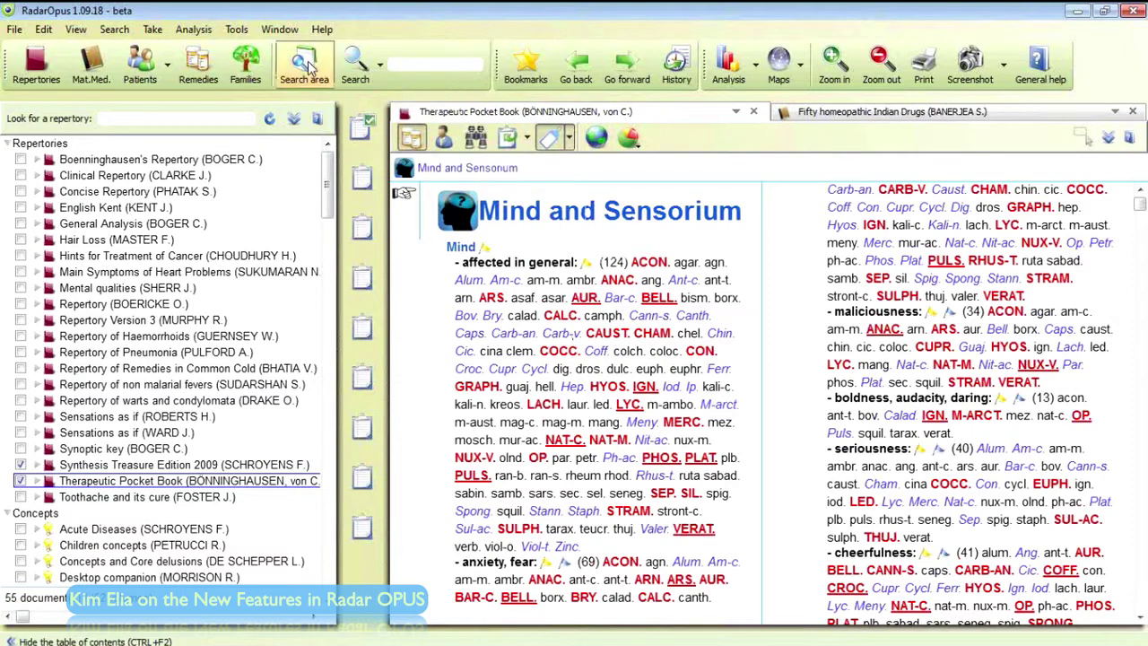
# - Save the current search area in the SearchQueries folder as "Delusion Diarrhea"
pyautogui.click(309, 67)
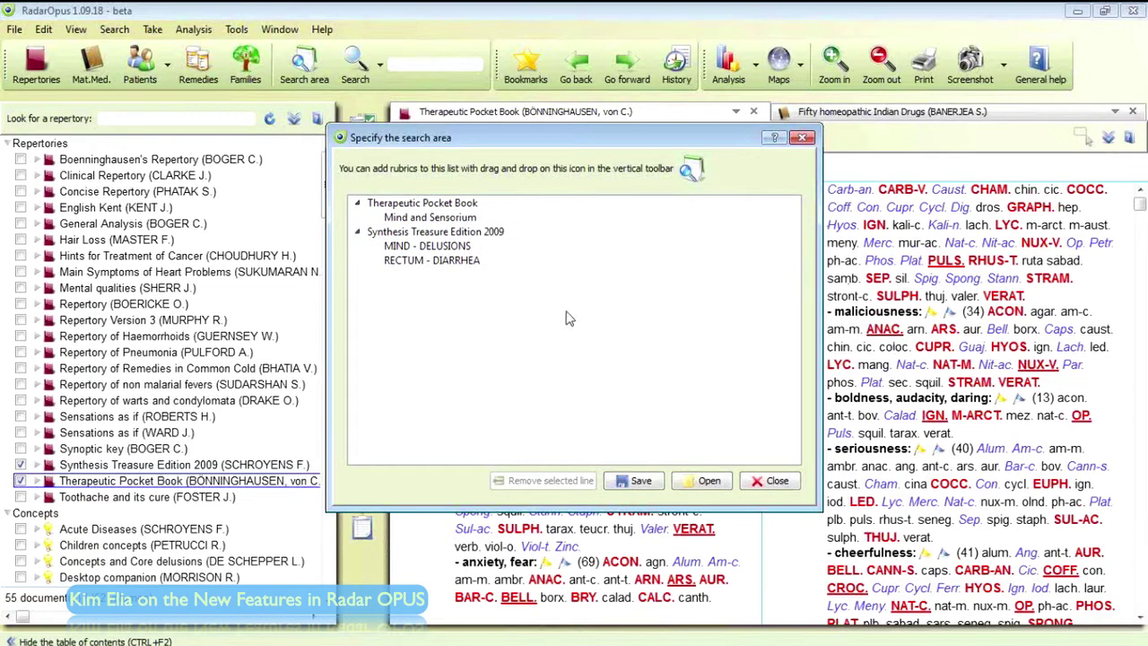
pyautogui.click(636, 484)
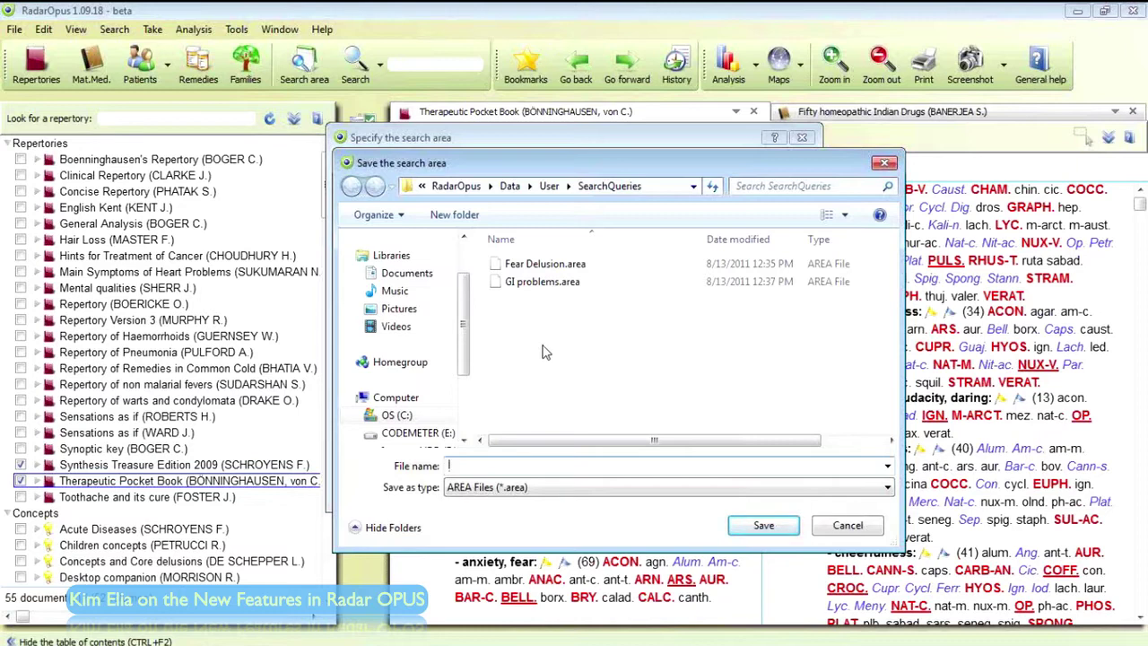
pyautogui.write('Delusion')
pyautogui.write(' Die')
pyautogui.write('rrhea')
pyautogui.click(763, 526)
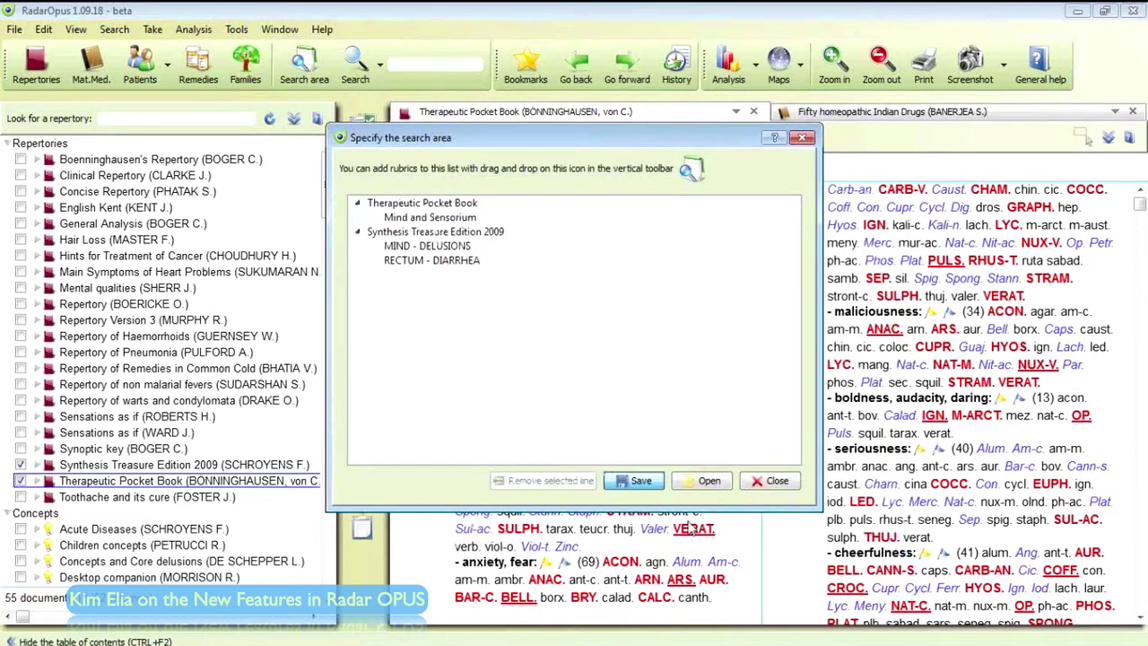
# - Load the saved search area Fear Delusion.area and close the search area definition
pyautogui.click(709, 481)
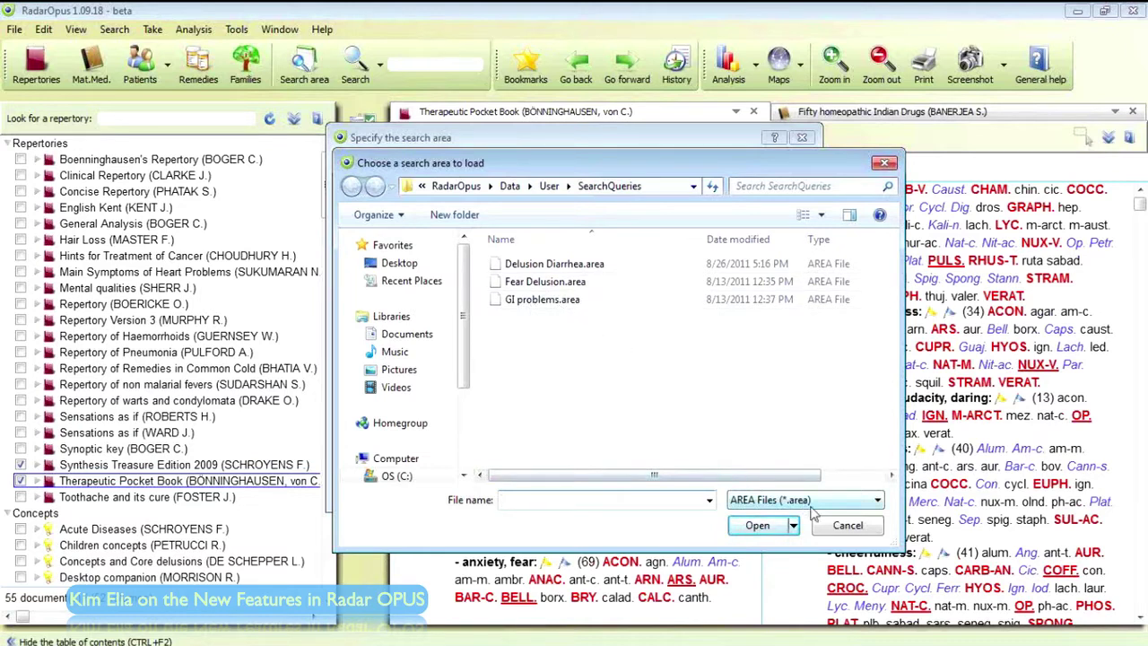
pyautogui.click(847, 529)
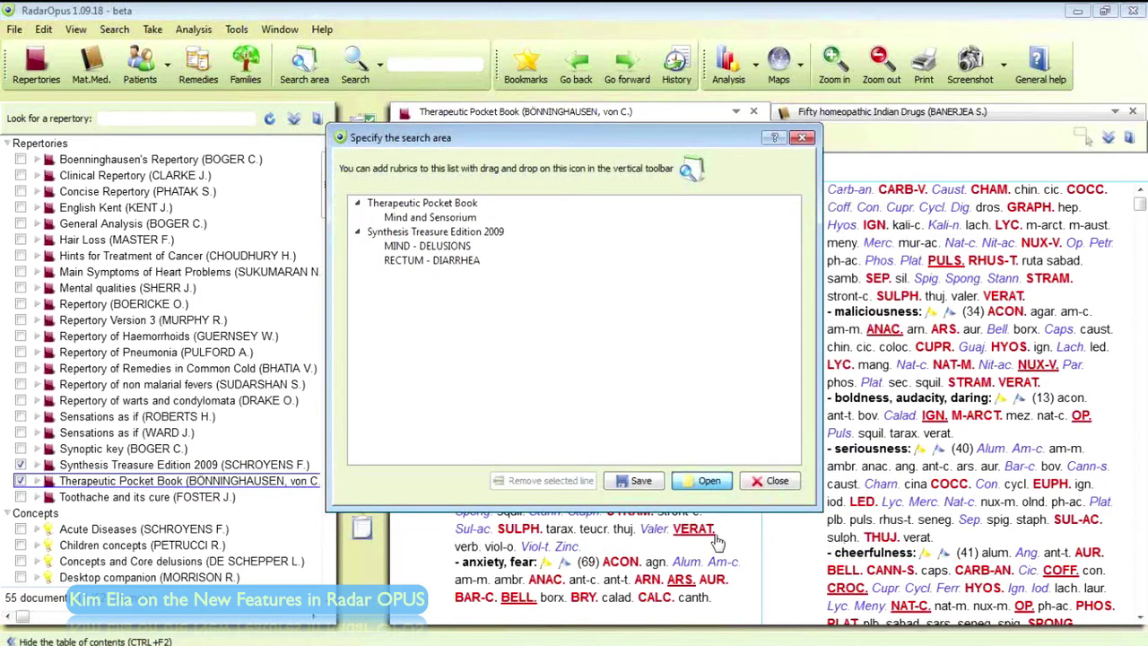
pyautogui.click(698, 485)
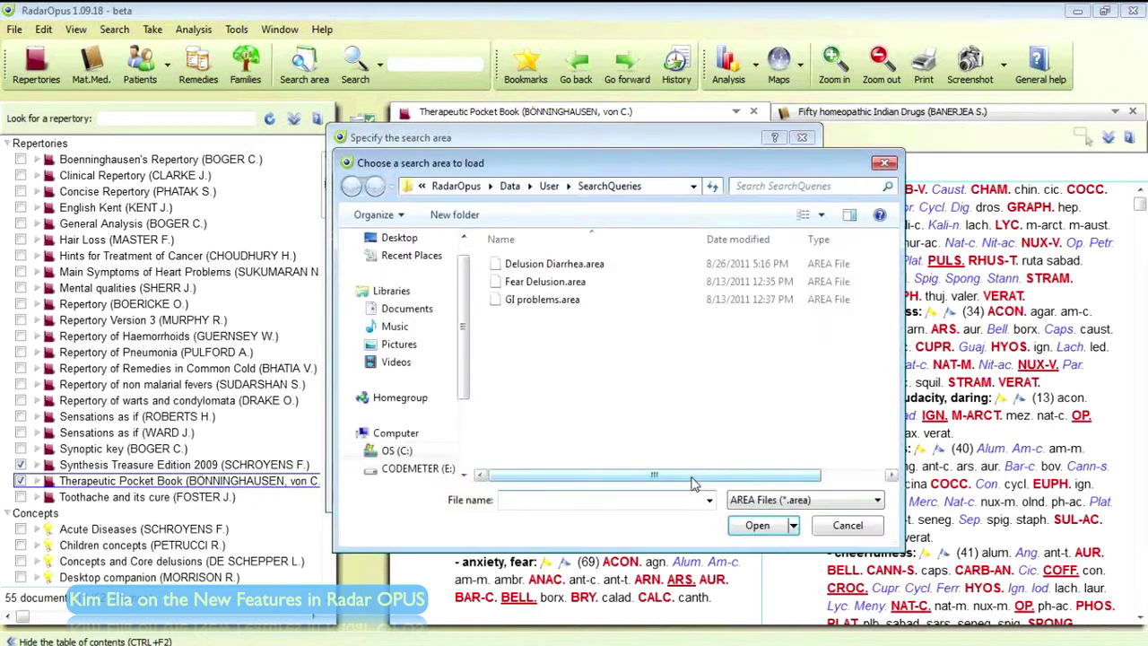
pyautogui.doubleClick(551, 283)
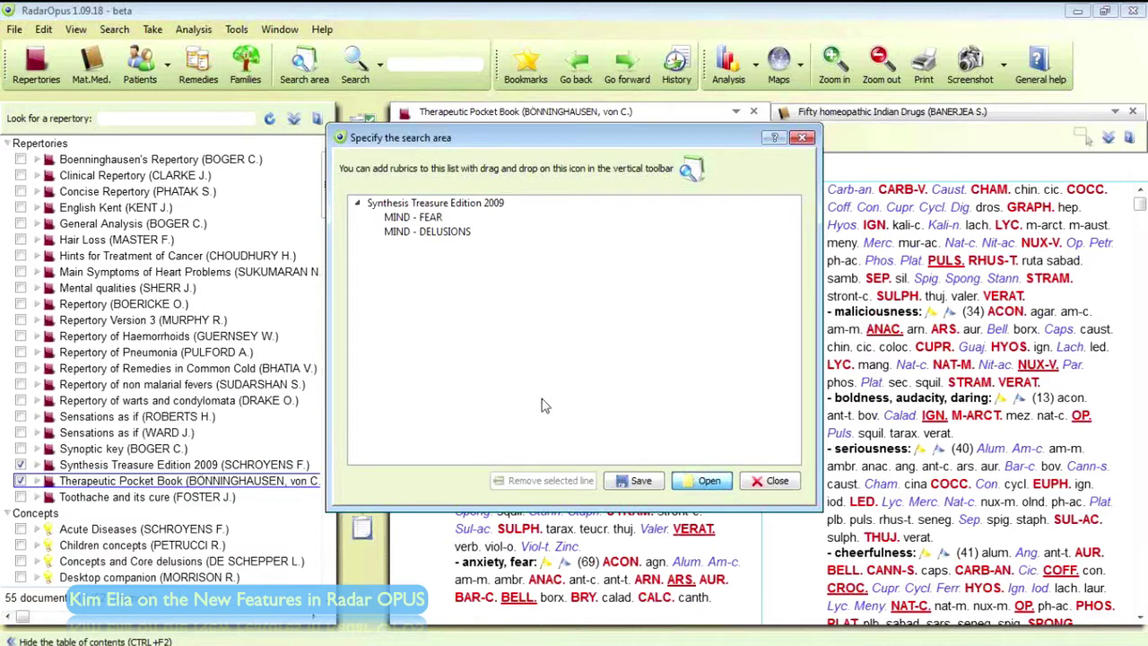
pyautogui.click(447, 233)
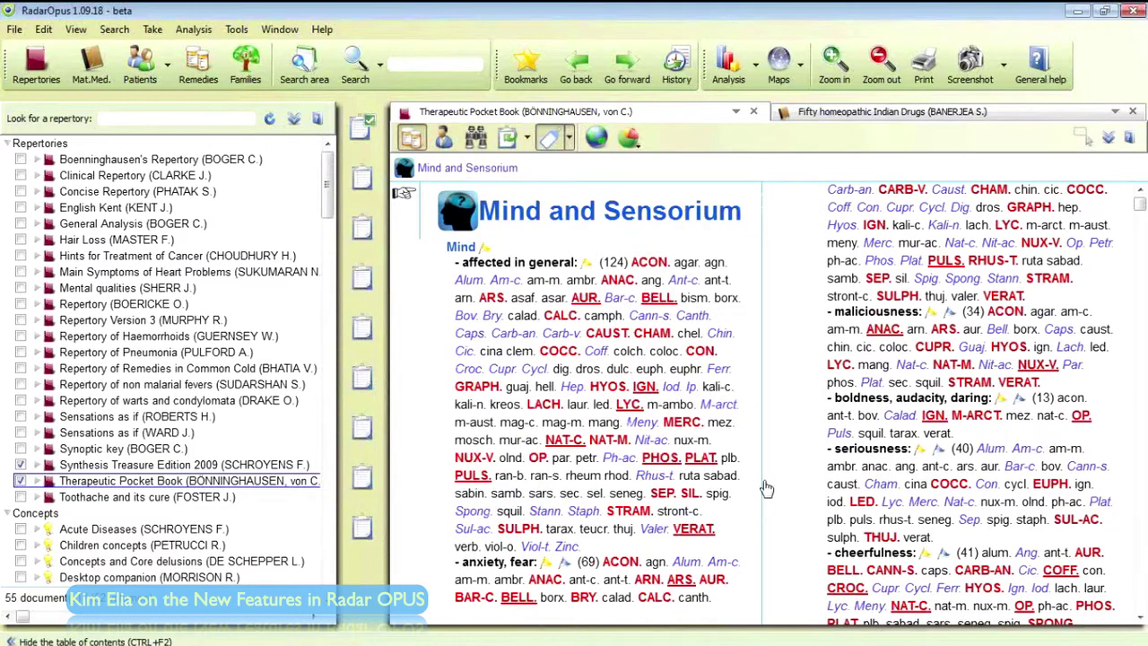
# - Switch to Synthesis Treasure Edition 2009 and start a search for the ARS. remedy of the Diarrhea rubric in another search area
pyautogui.click(736, 113)
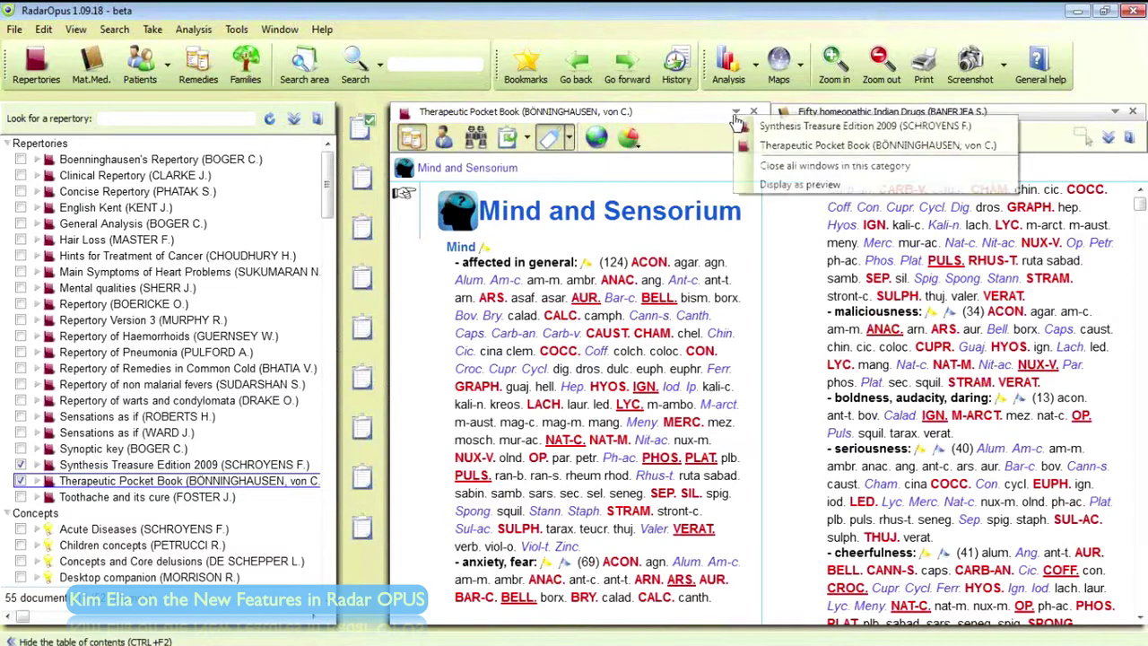
pyautogui.click(768, 128)
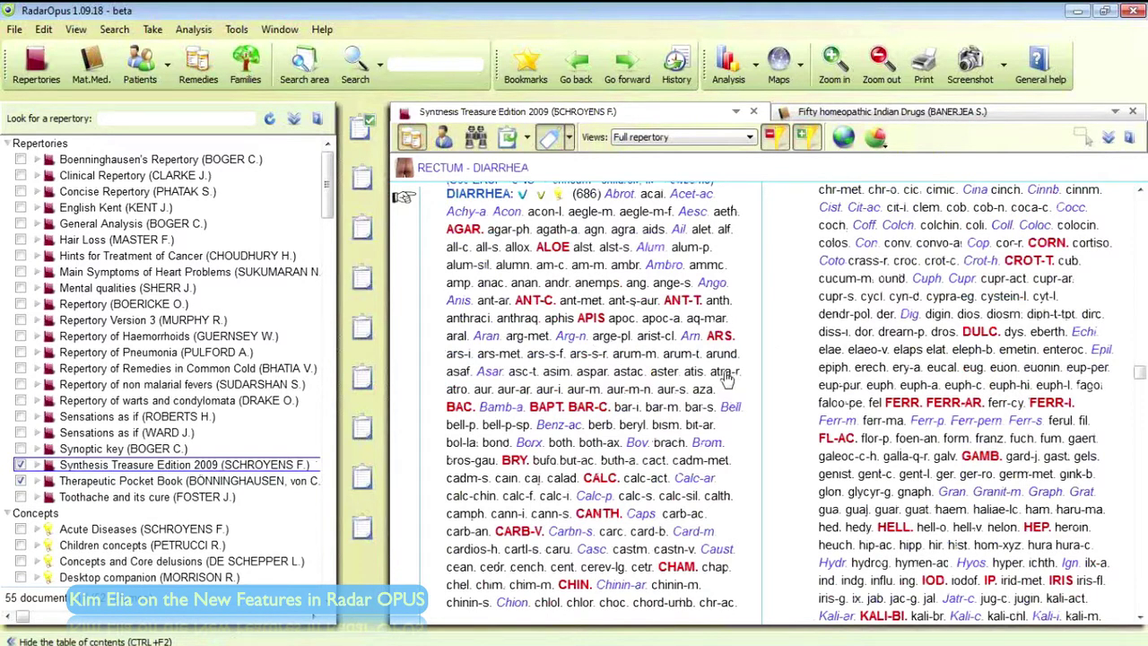
pyautogui.rightClick(719, 340)
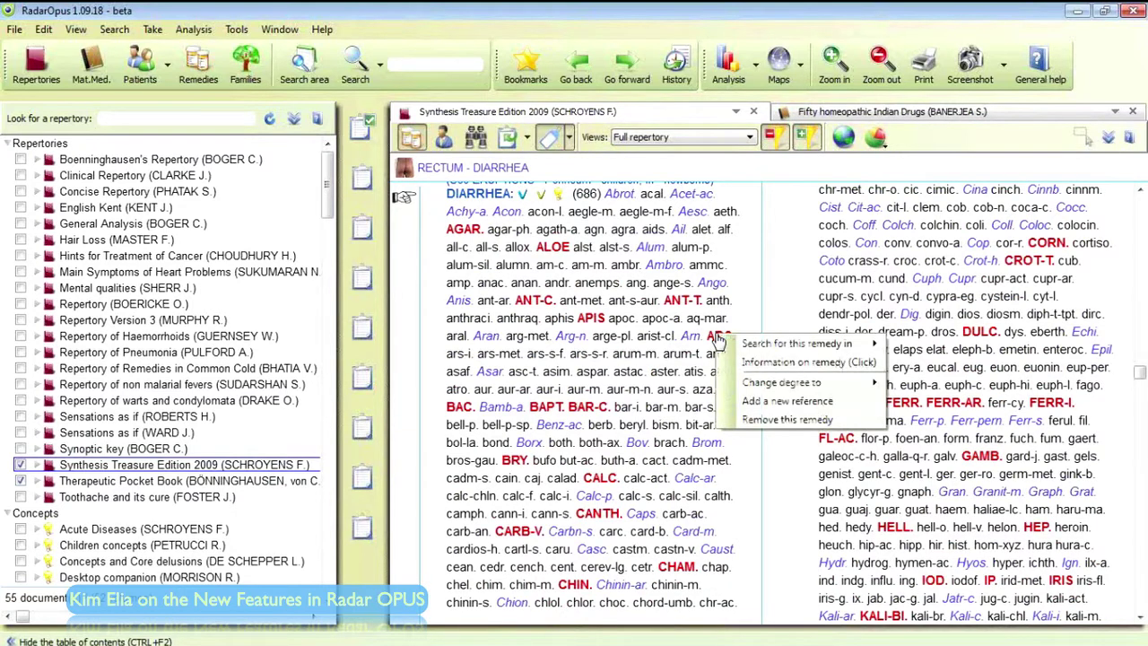
pyautogui.moveTo(754, 345)
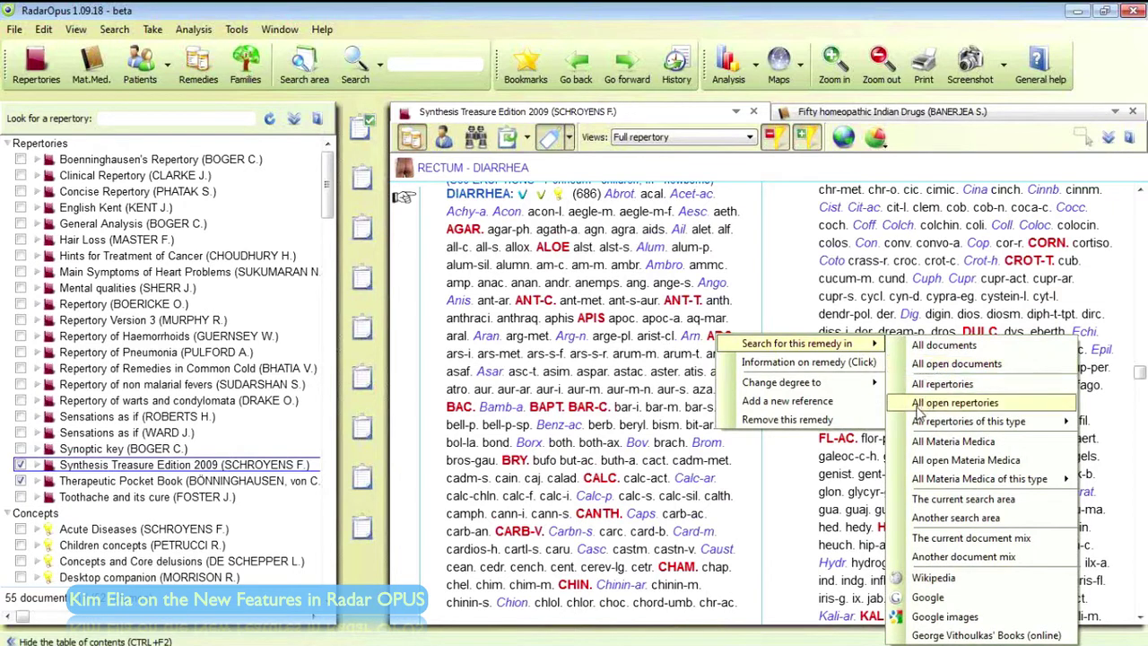
pyautogui.moveTo(938, 423)
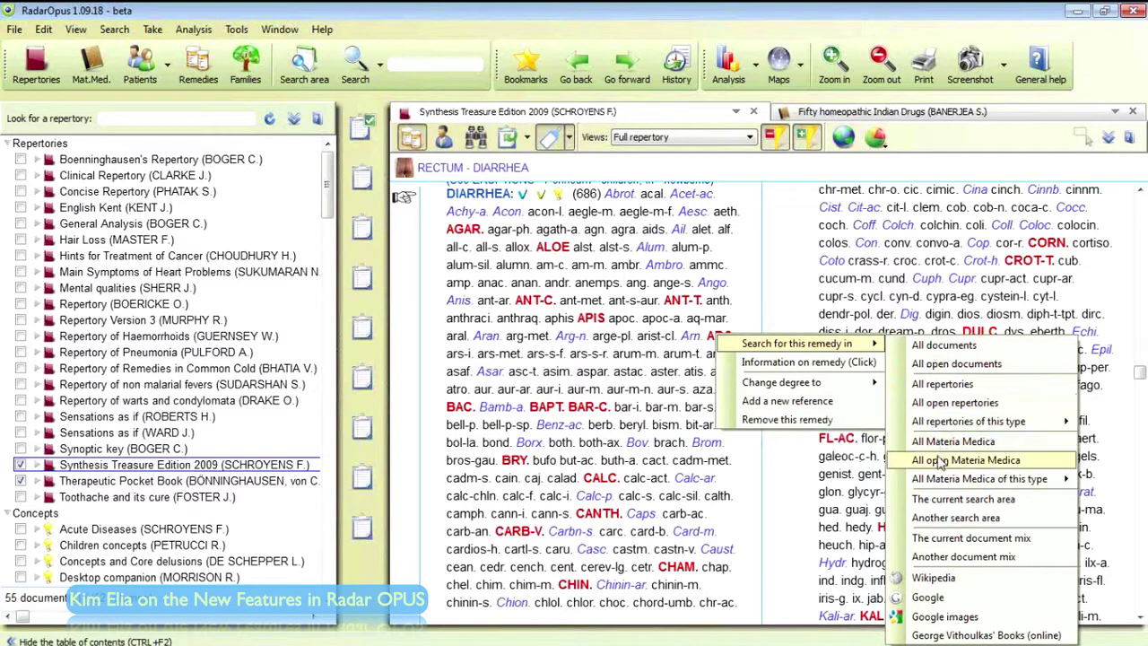
pyautogui.moveTo(944, 485)
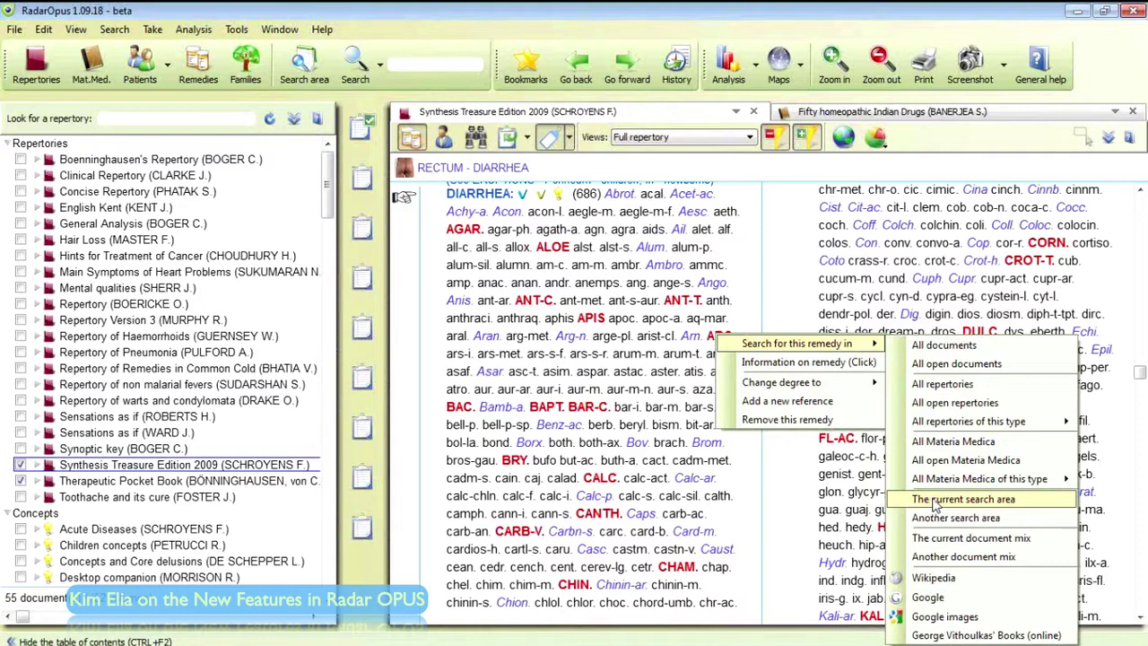
pyautogui.click(936, 519)
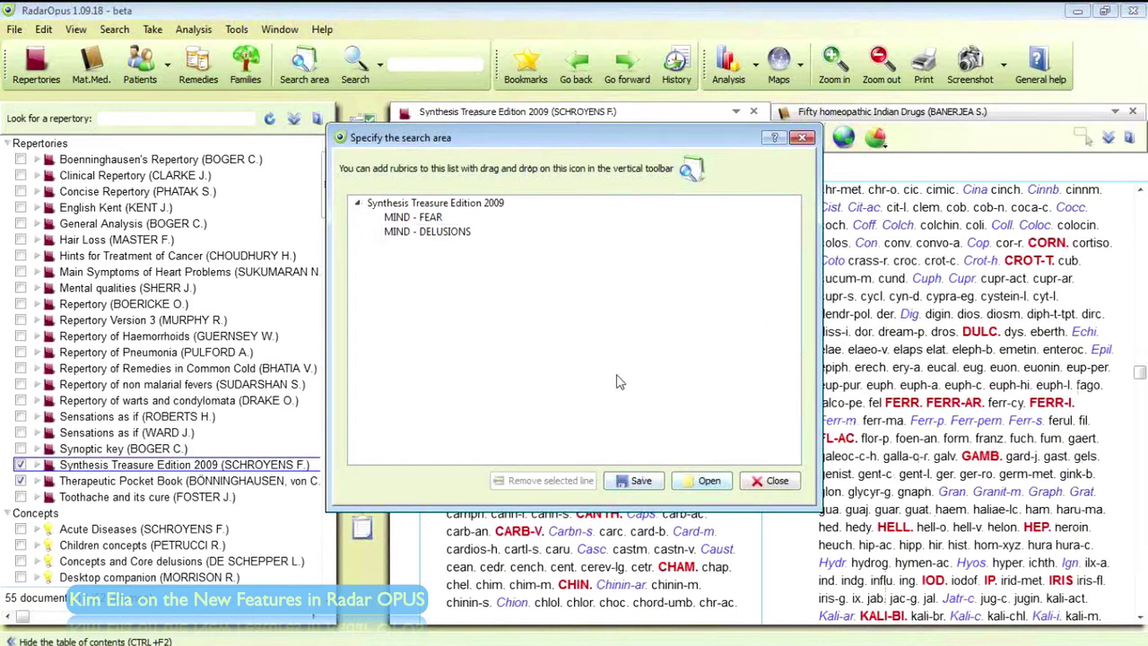
# - Load Delusion Diarrhea.area as the search area and look through the Arsenicum album results
pyautogui.click(709, 482)
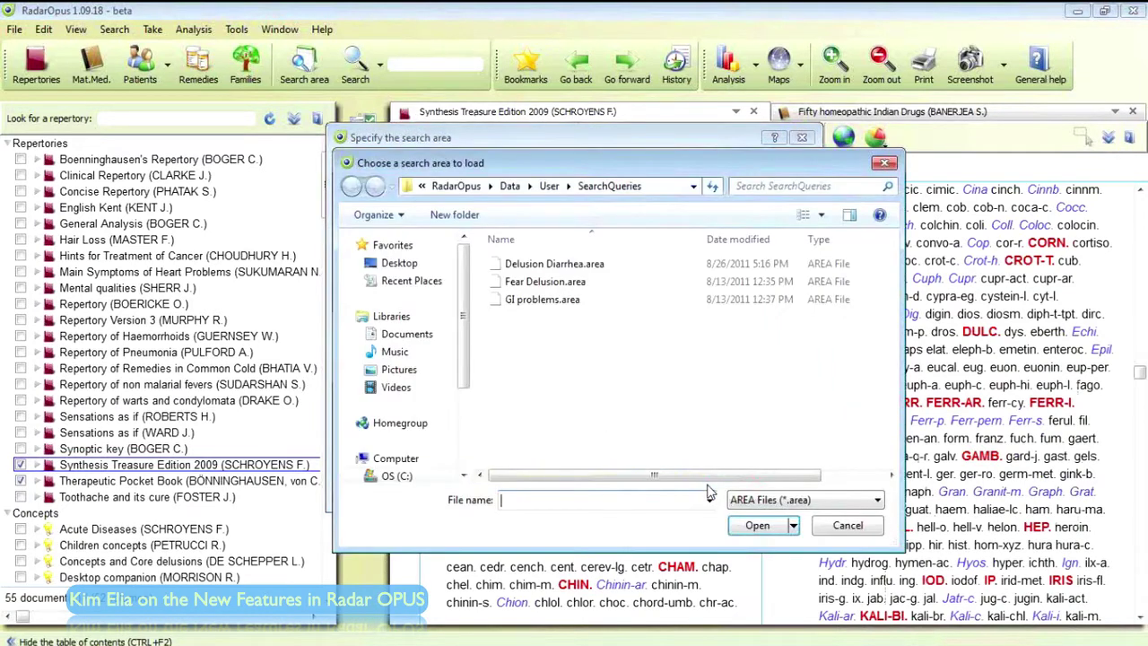
pyautogui.doubleClick(556, 263)
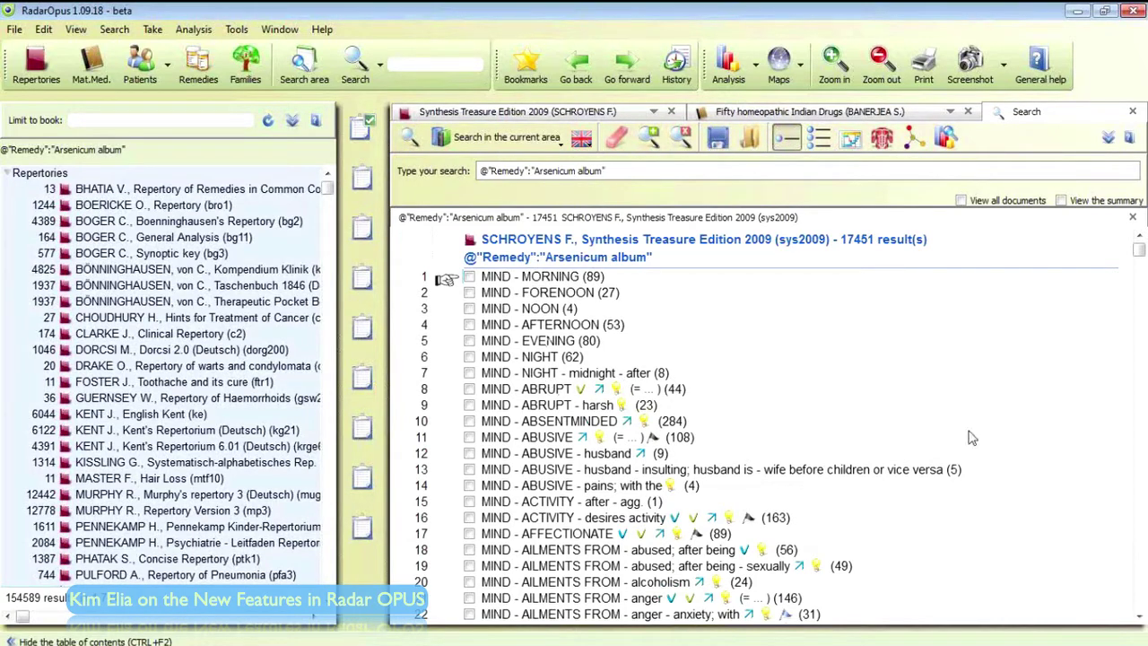
pyautogui.click(1141, 489)
pyautogui.click(1142, 489)
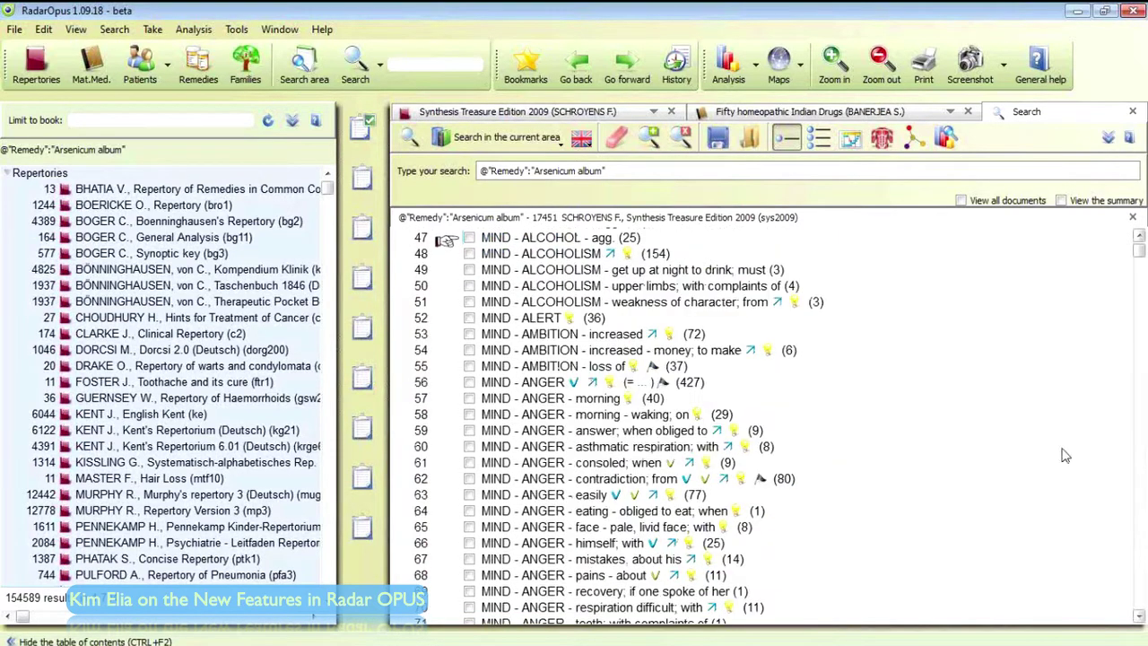
# - Return to the Diarrhea rubric in Synthesis Treasure Edition 2009 and search for ARS. in the current search area
pyautogui.click(590, 115)
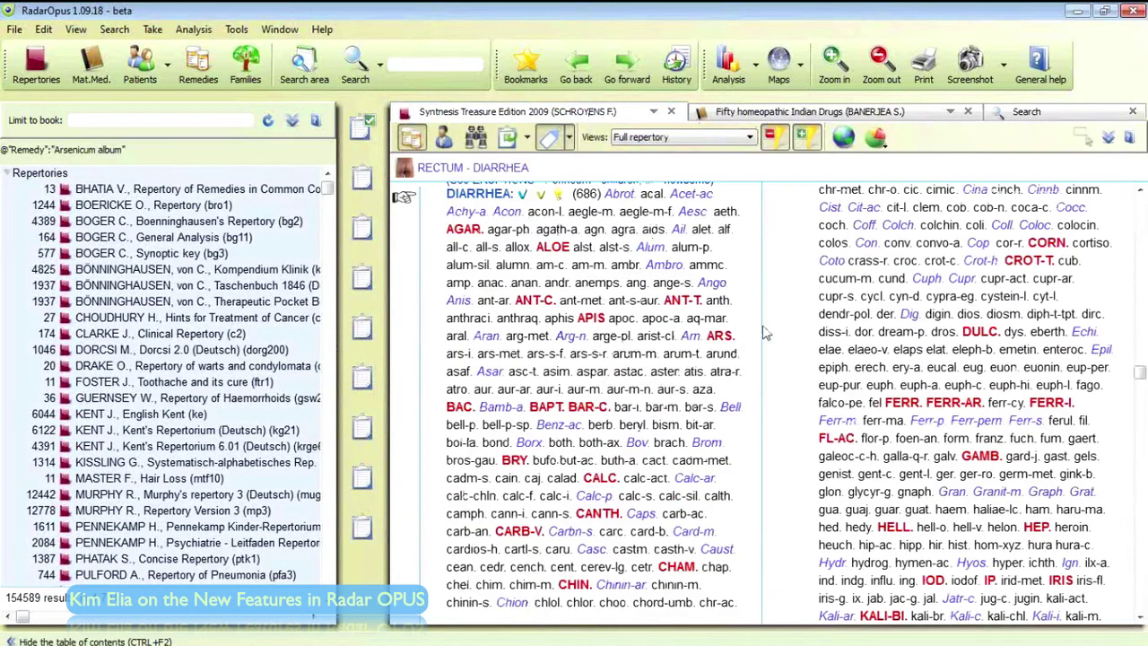
pyautogui.rightClick(722, 341)
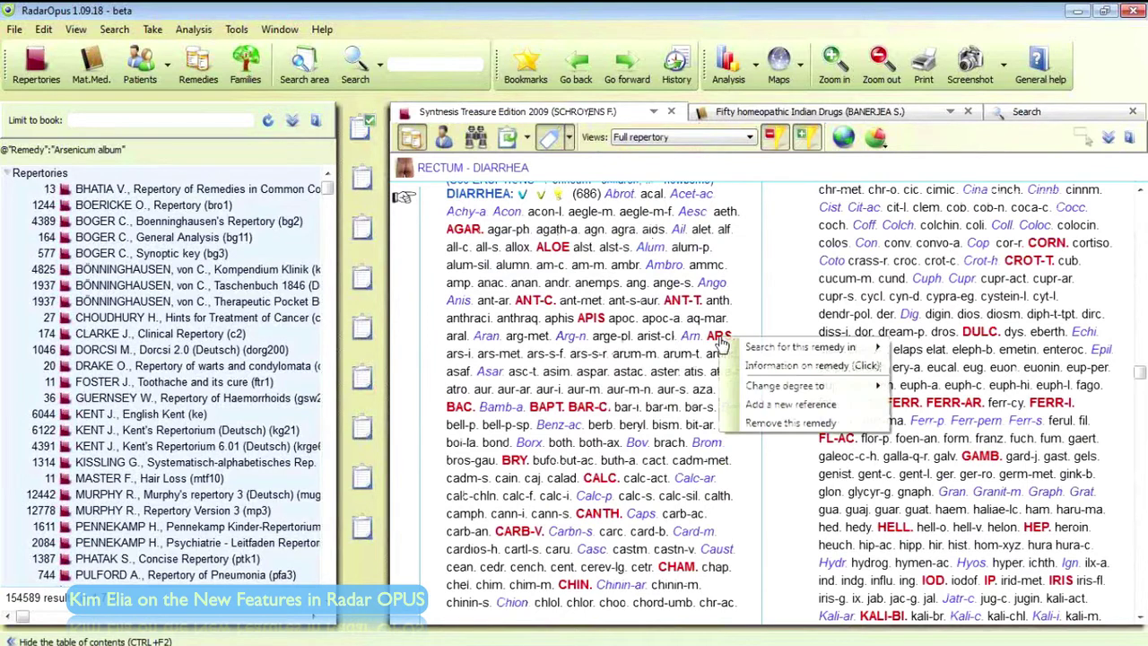
pyautogui.moveTo(747, 352)
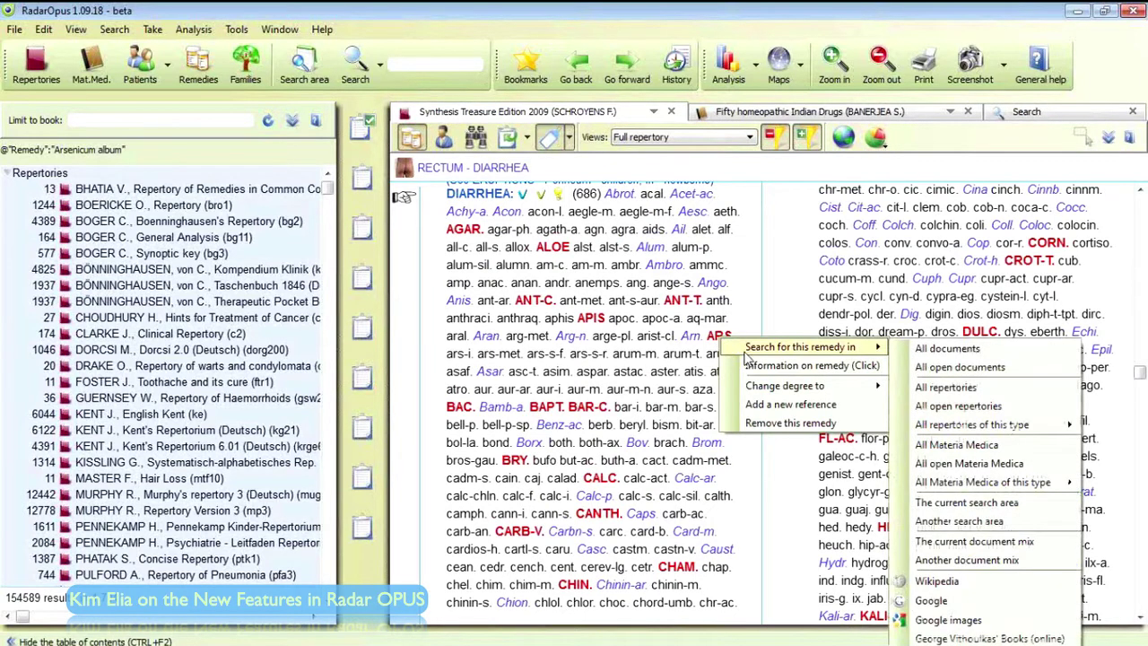
pyautogui.moveTo(942, 430)
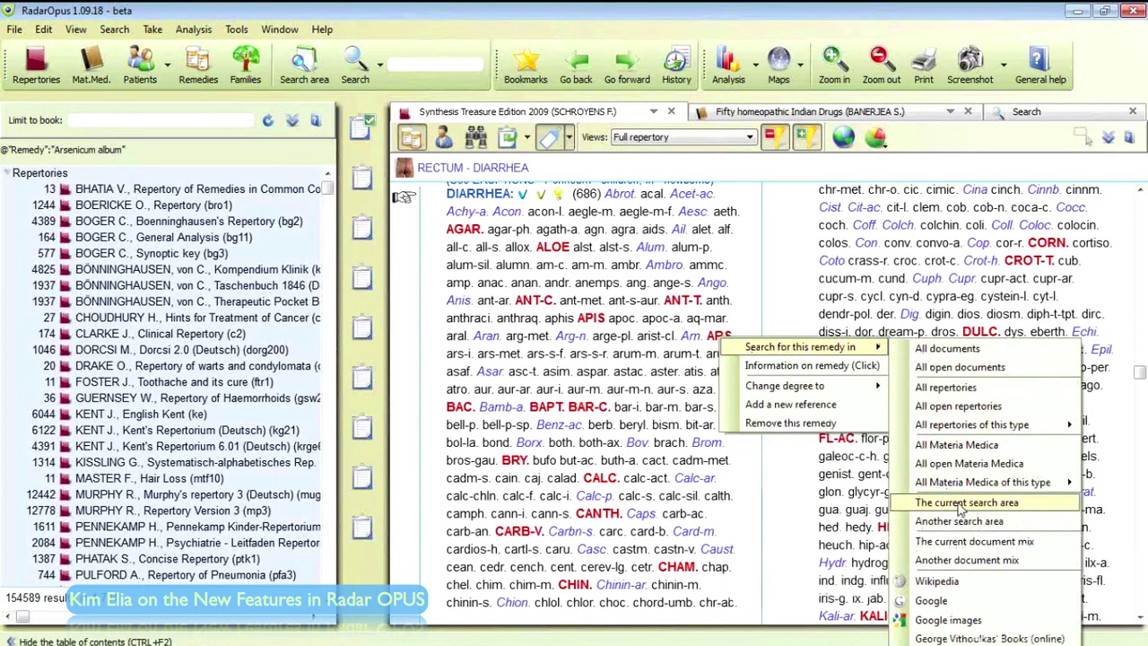
pyautogui.moveTo(953, 485)
pyautogui.click(953, 505)
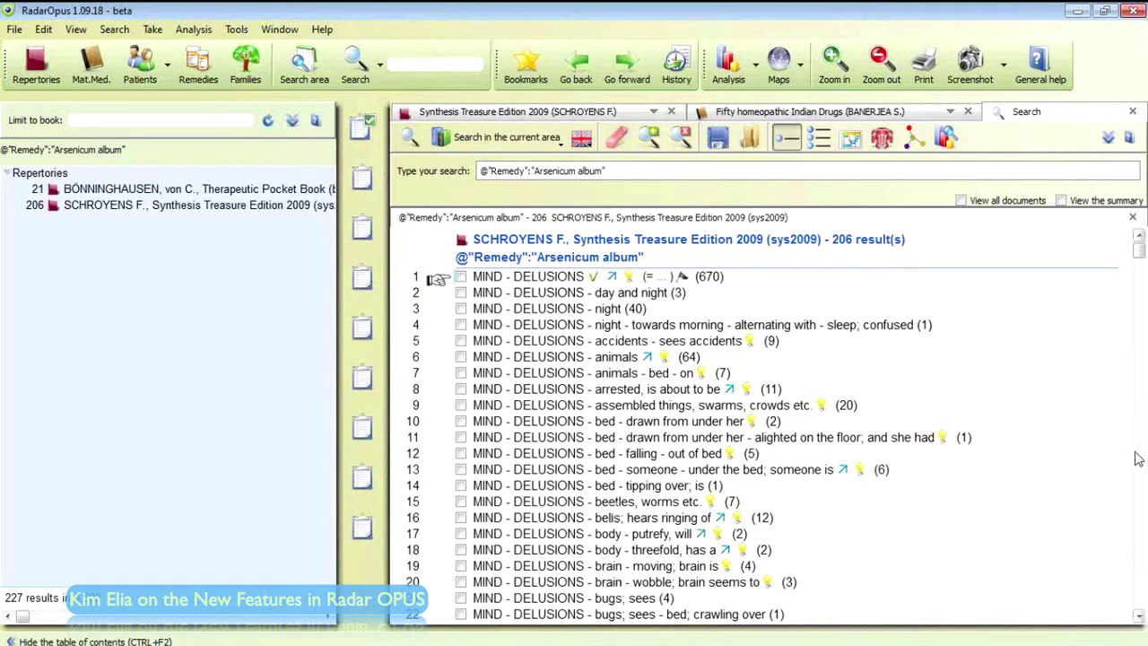
# - Look through the Arsenicum album results from the Mind Delusions rubrics down to the Rectum Diarrhea rubrics
pyautogui.scroll(-8, 1137, 453)
pyautogui.scroll(-8, 1137, 457)
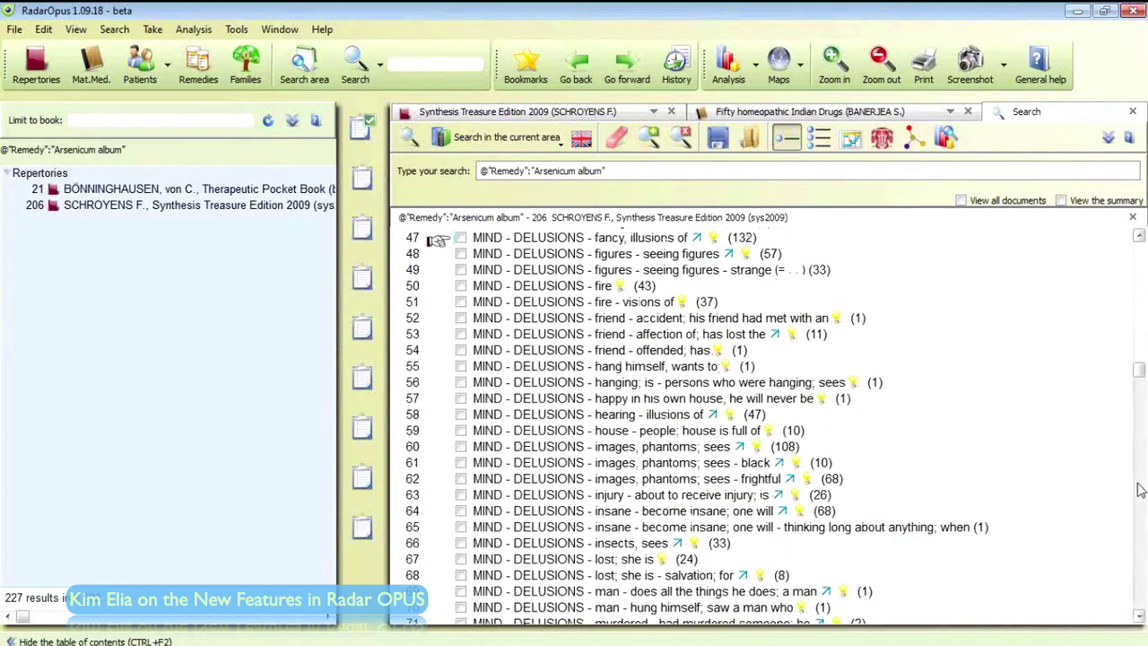
pyautogui.scroll(-8, 1139, 475)
pyautogui.scroll(-8, 1141, 490)
pyautogui.scroll(-8, 1141, 490)
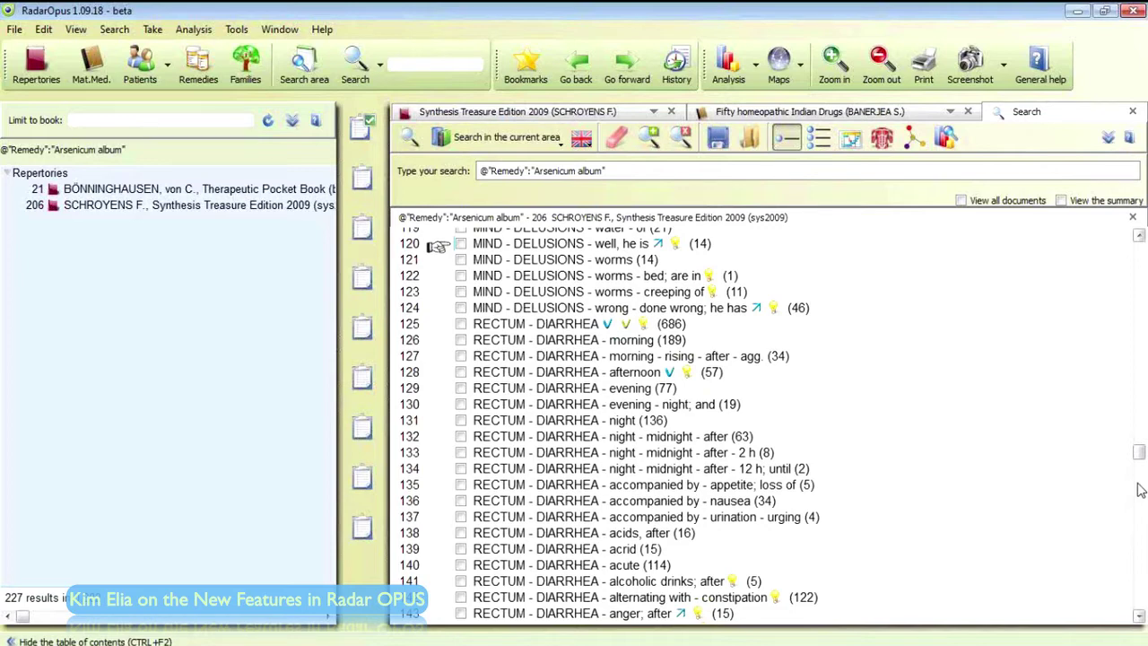
# - Go back to the Synthesis repertory, show the remedy list and search for Abies nigra in the current search area
pyautogui.click(585, 113)
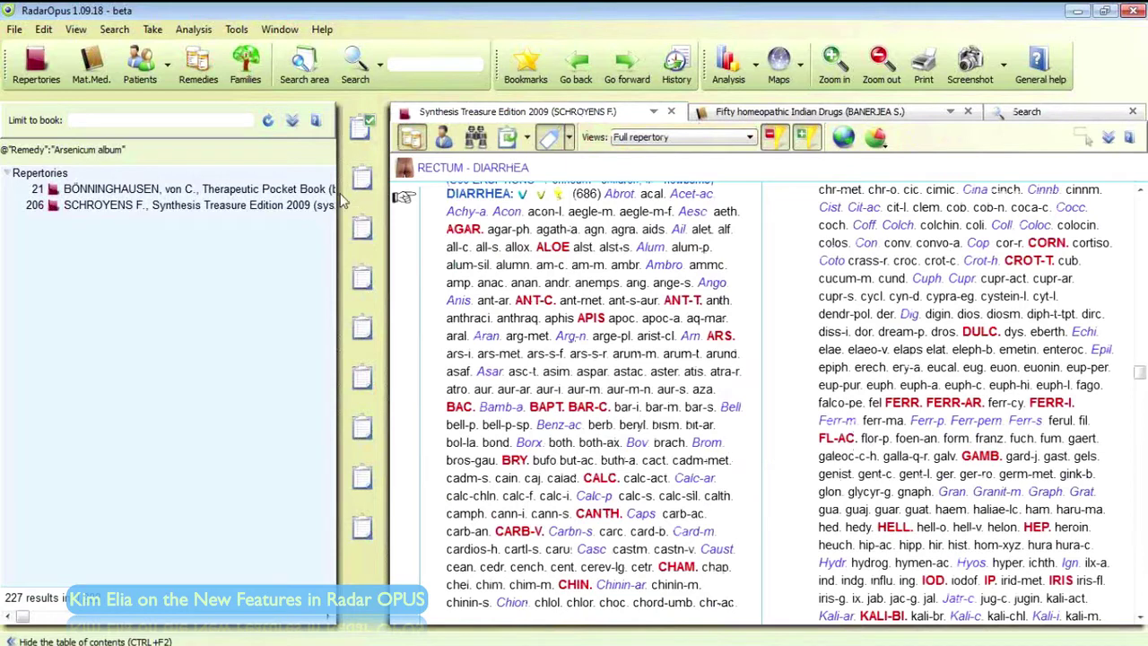
pyautogui.click(190, 65)
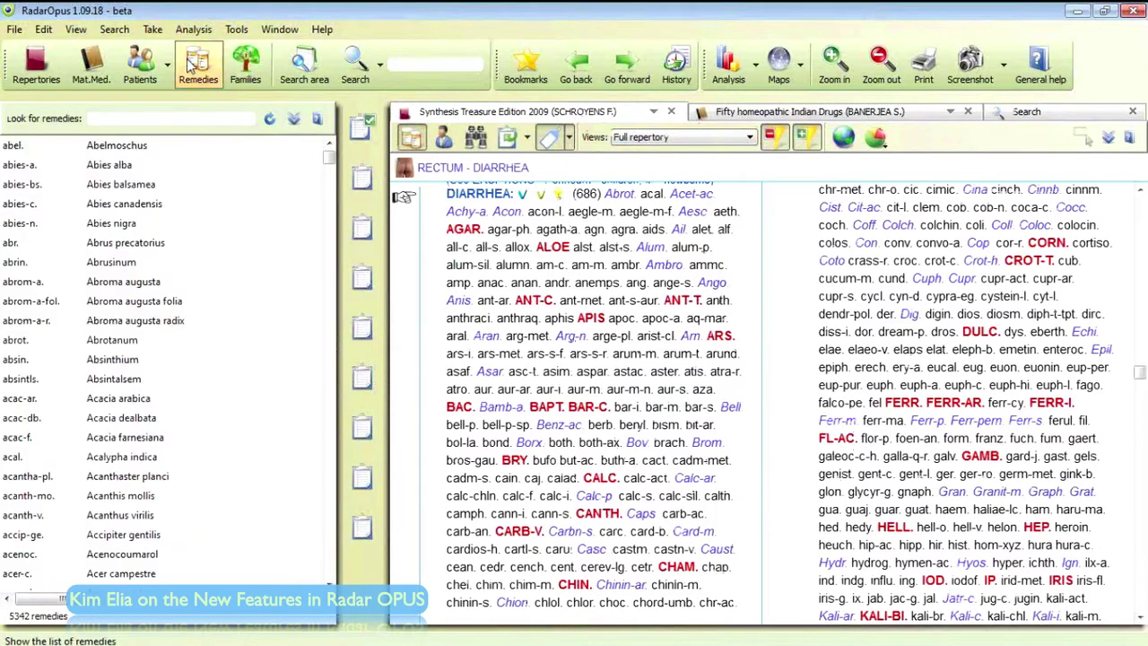
pyautogui.rightClick(115, 228)
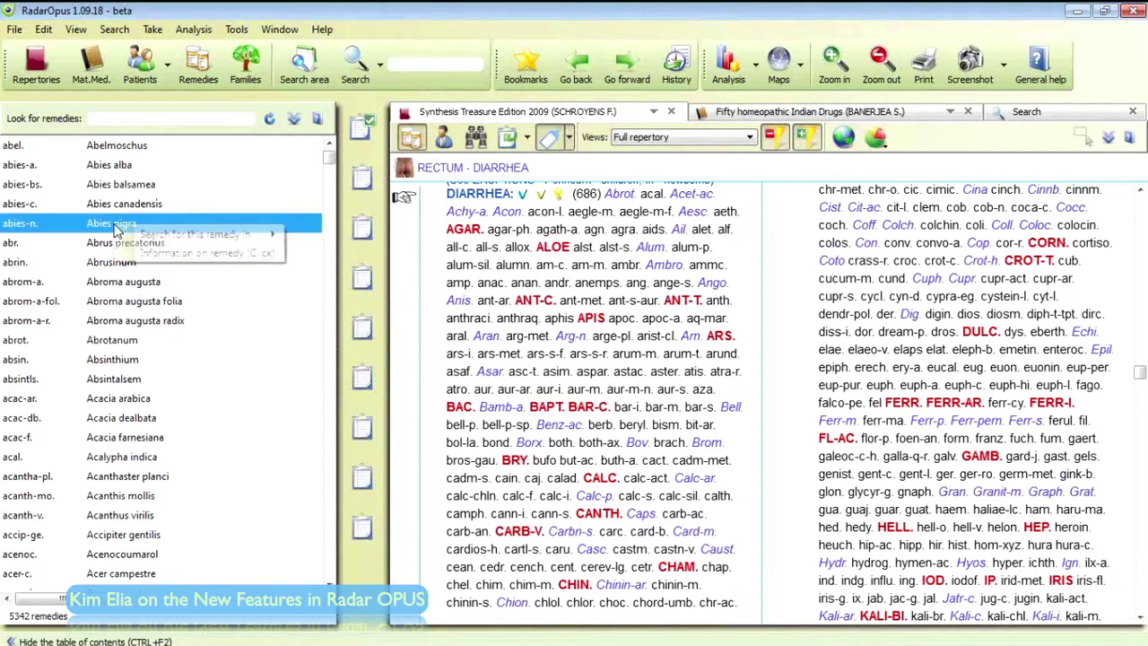
pyautogui.moveTo(164, 239)
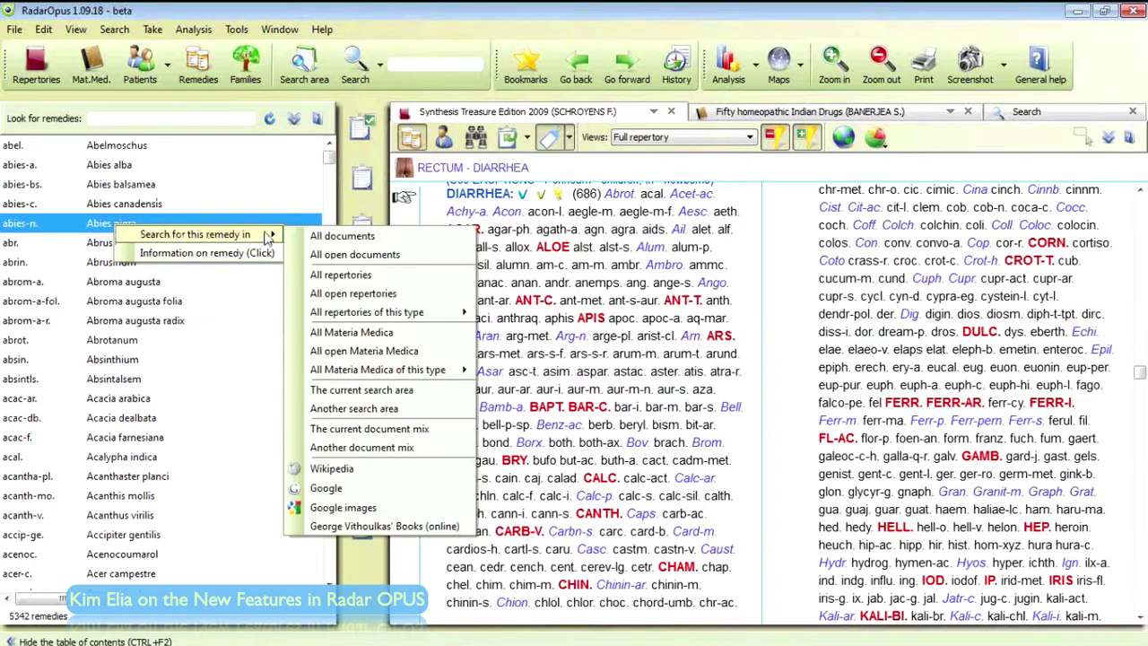
pyautogui.click(380, 395)
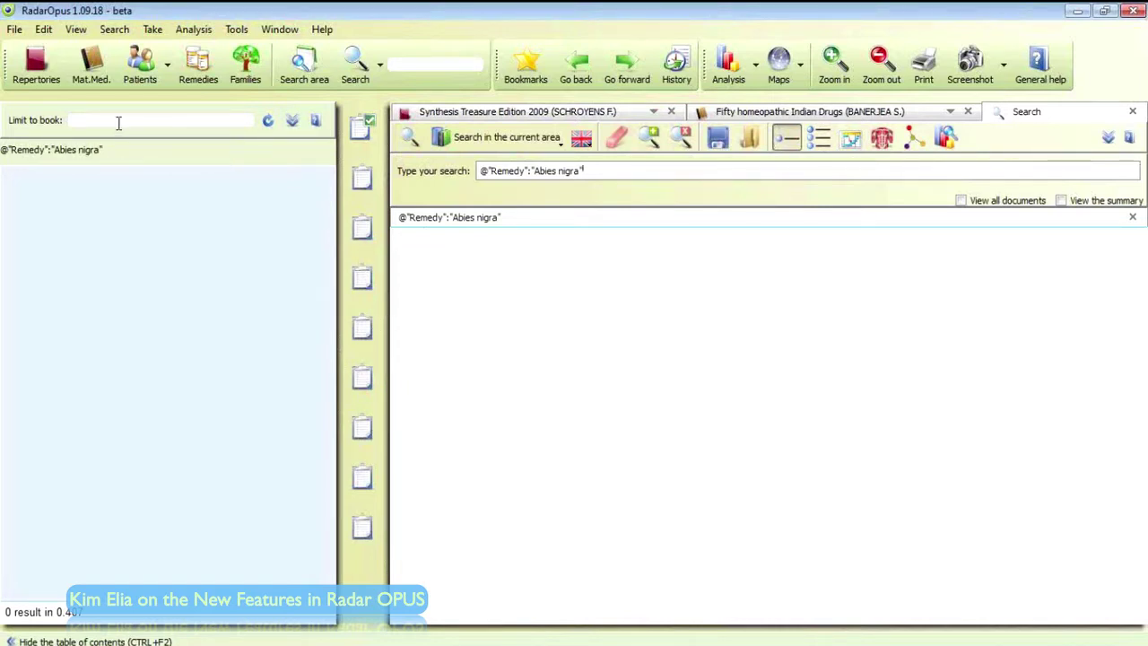
# - Filter the remedy list by "hell" and search for Helleborus niger in the current search area
pyautogui.click(38, 81)
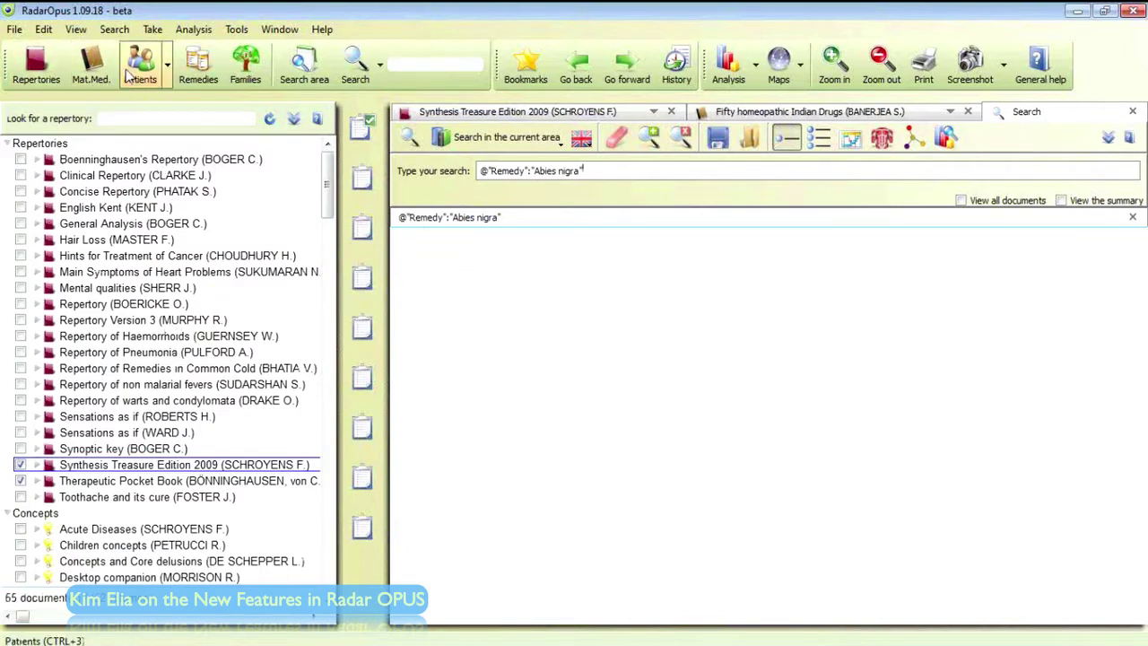
pyautogui.click(198, 67)
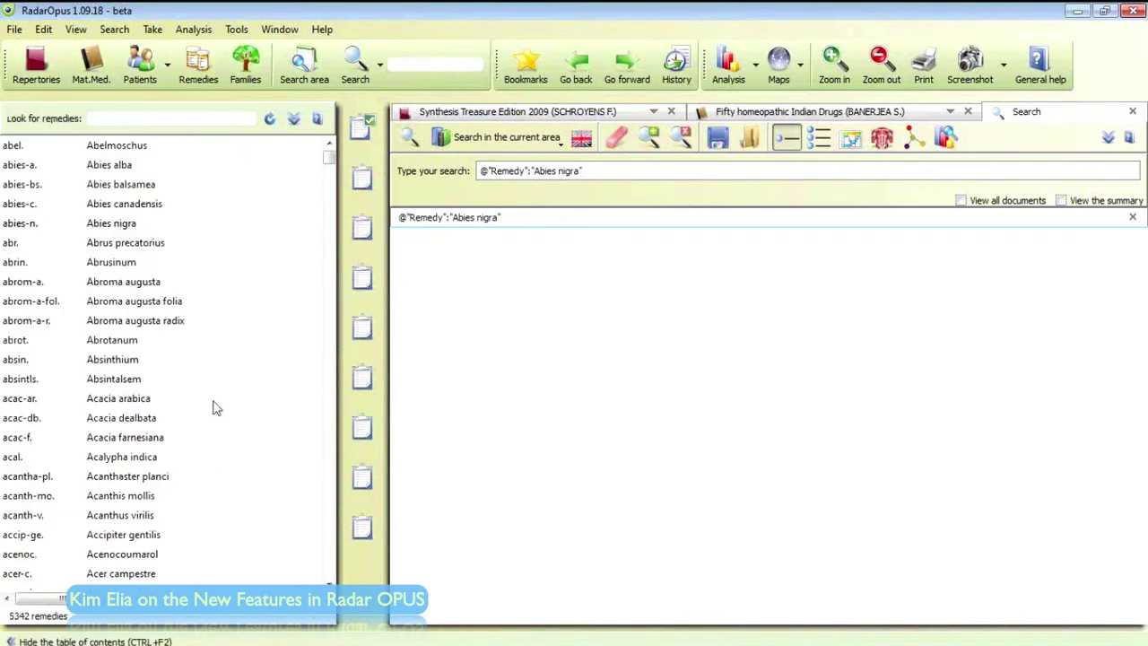
pyautogui.click(328, 392)
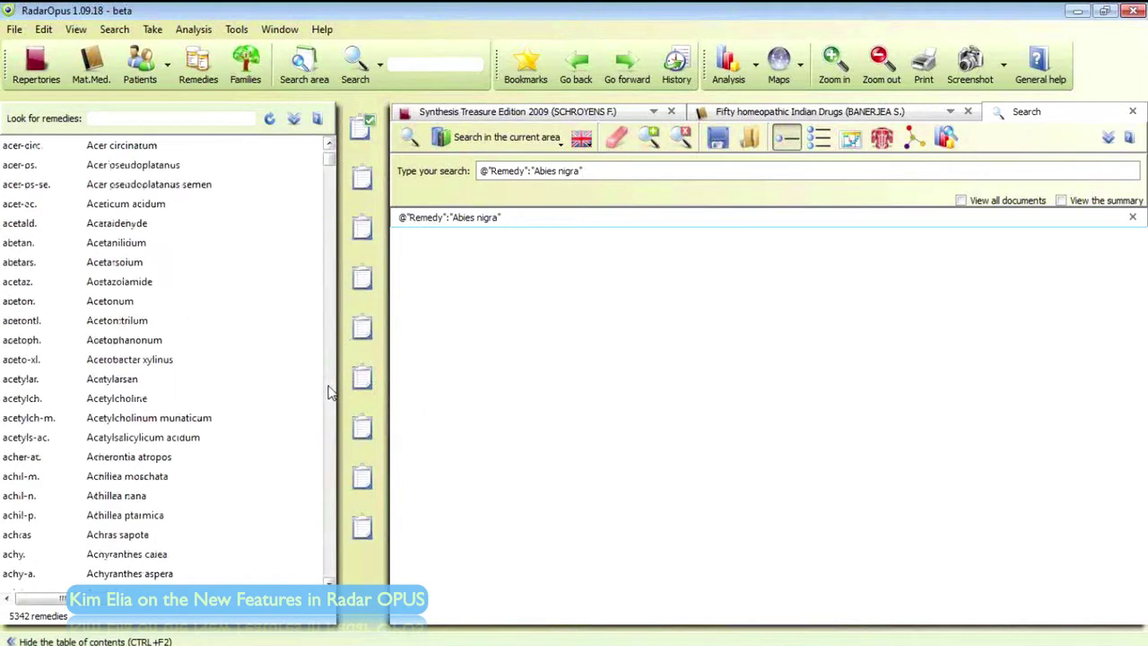
pyautogui.click(329, 392)
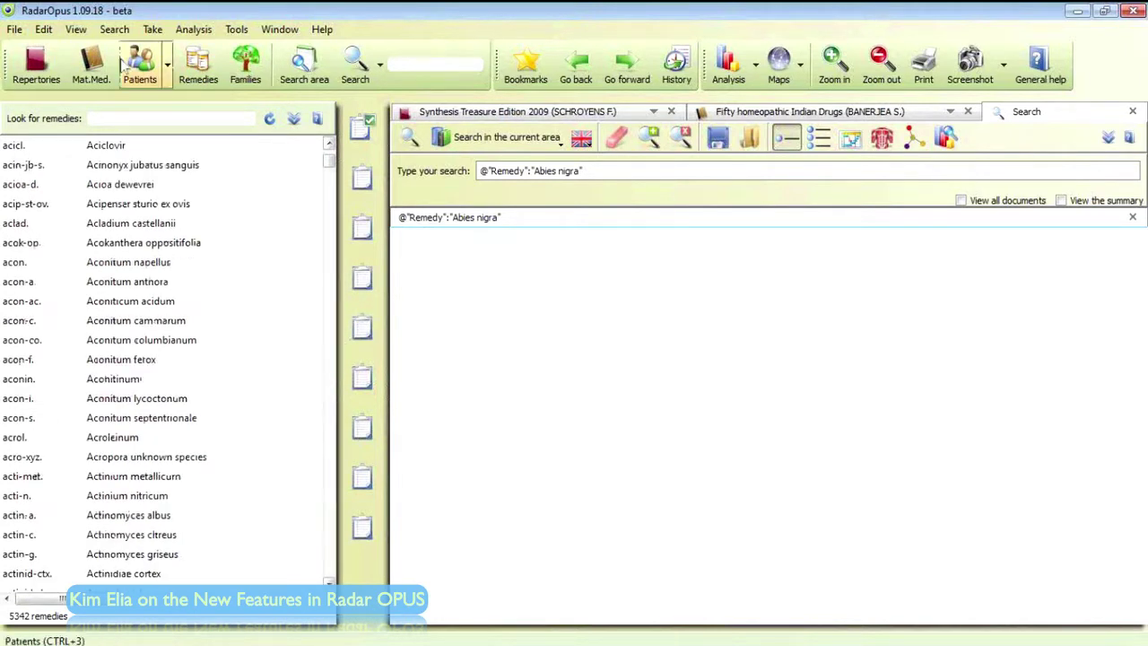
pyautogui.click(116, 117)
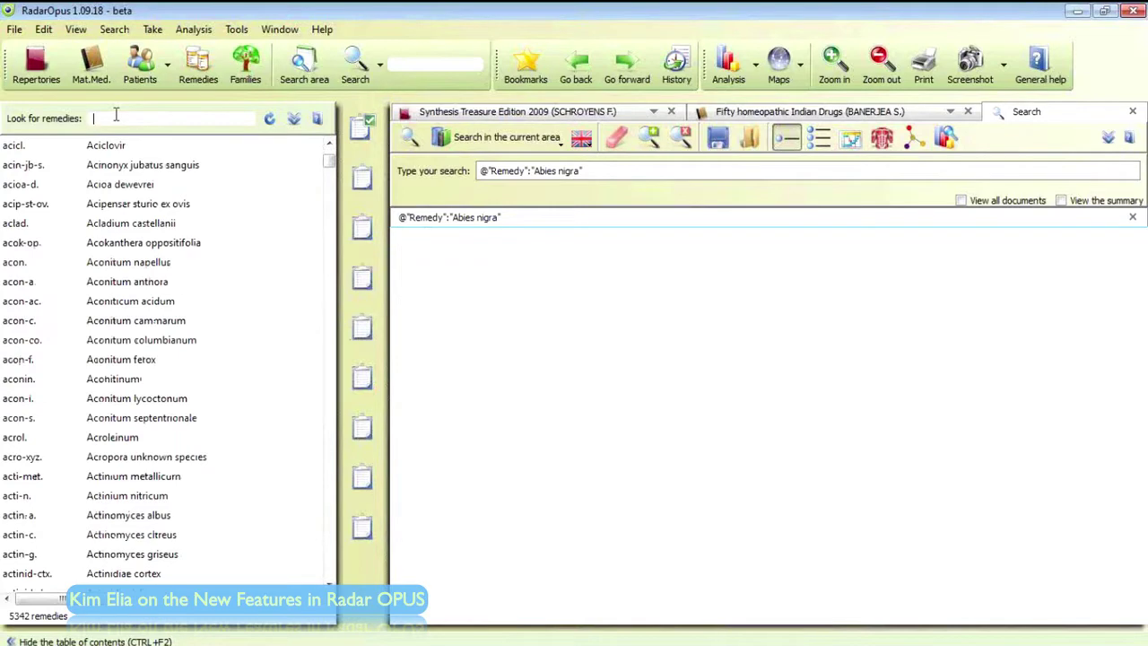
pyautogui.write('hell')
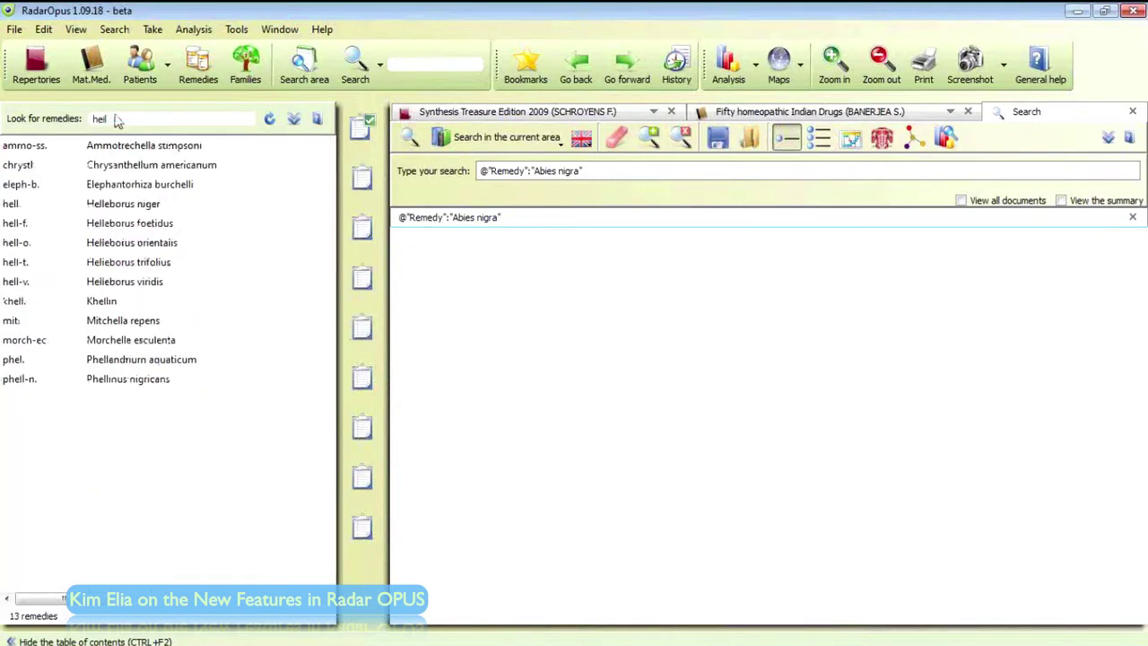
pyautogui.rightClick(130, 205)
pyautogui.moveTo(162, 216)
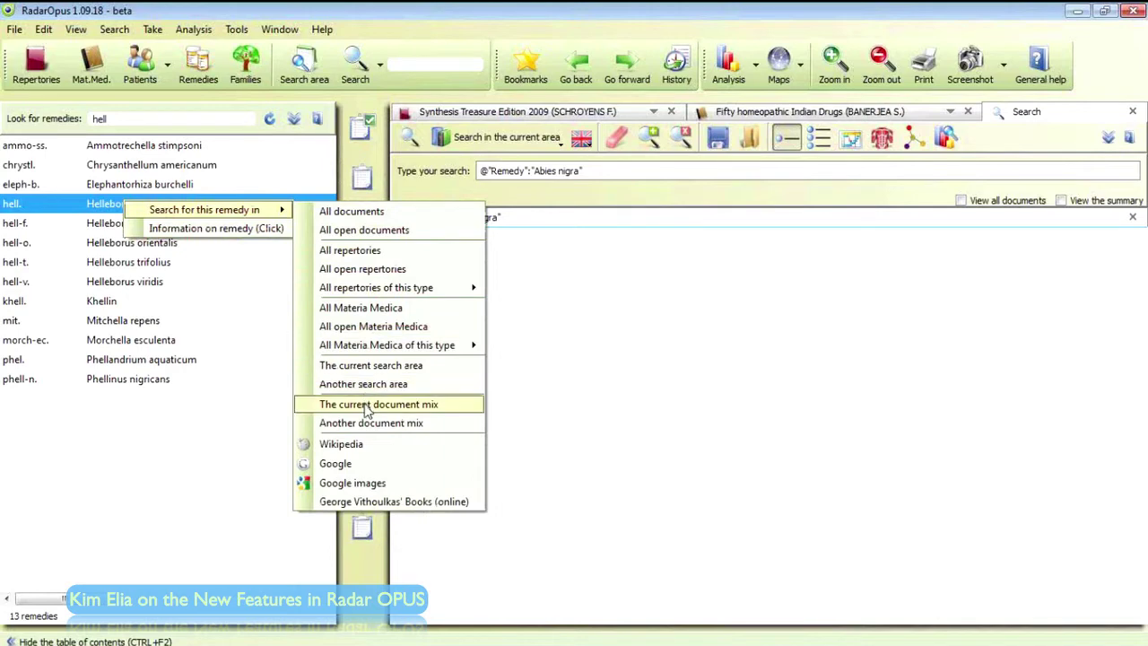
pyautogui.click(375, 367)
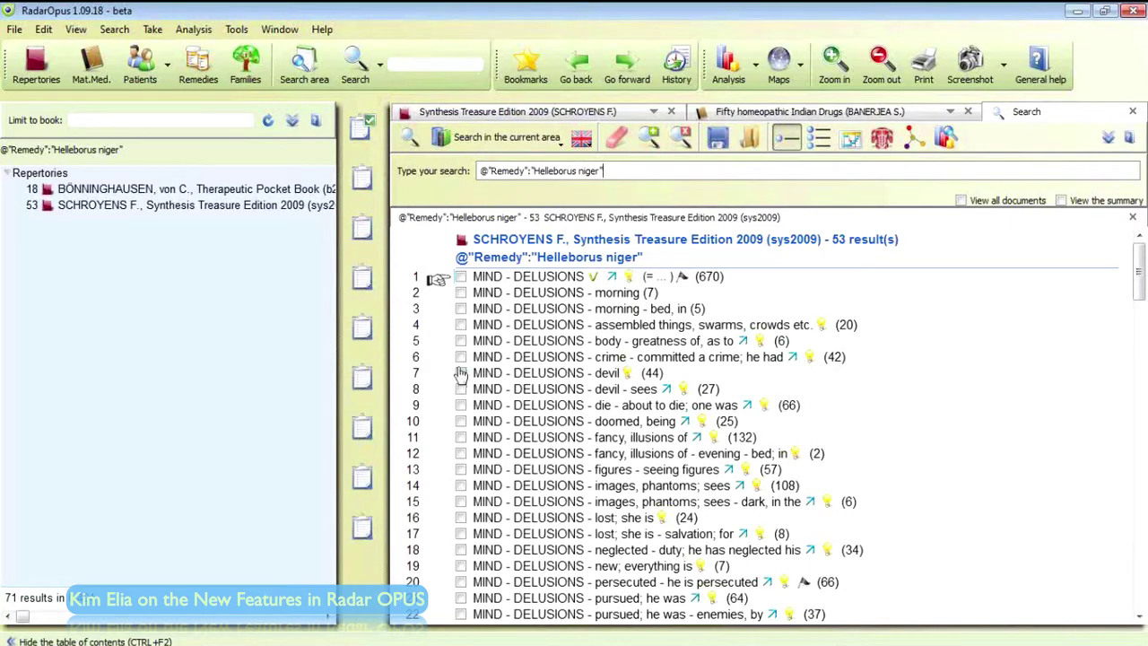
# - Review the Helleborus niger results to the end of the list, then return to the Synthesis Treasure Edition 2009 Diarrhea rubric
pyautogui.click(1142, 555)
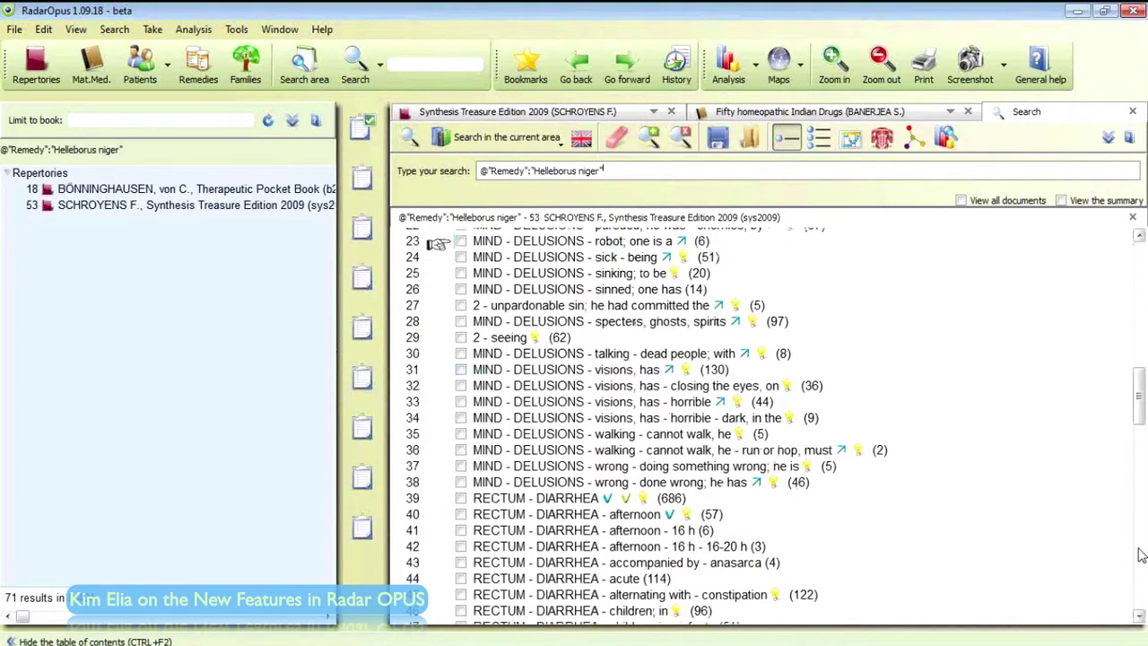
pyautogui.click(1142, 556)
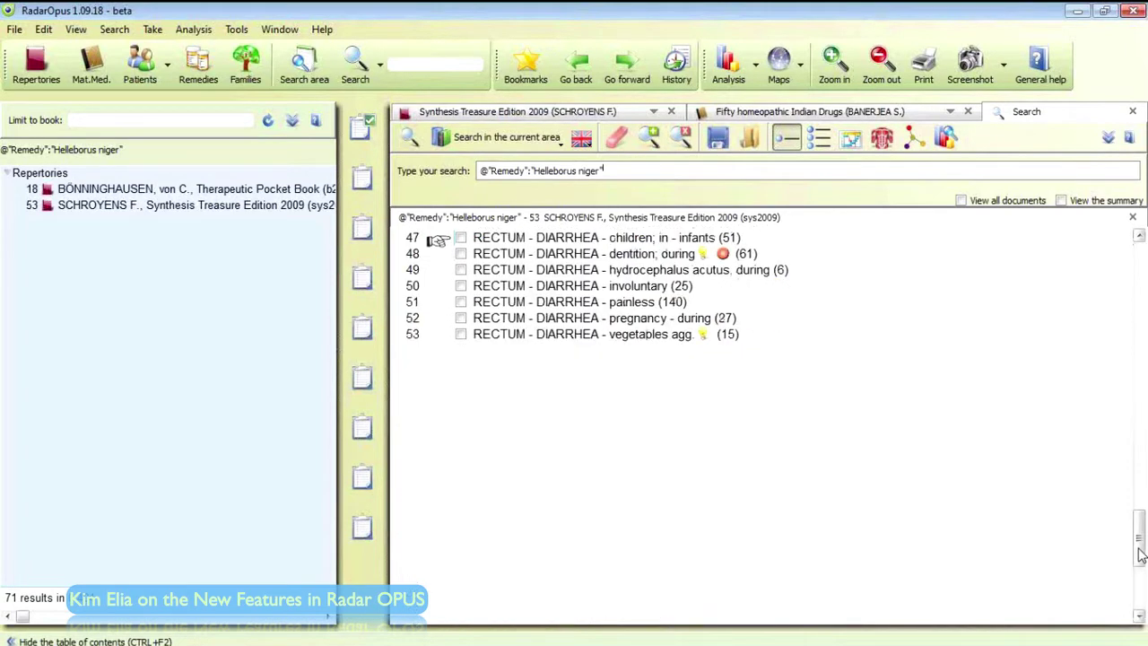
pyautogui.click(1137, 341)
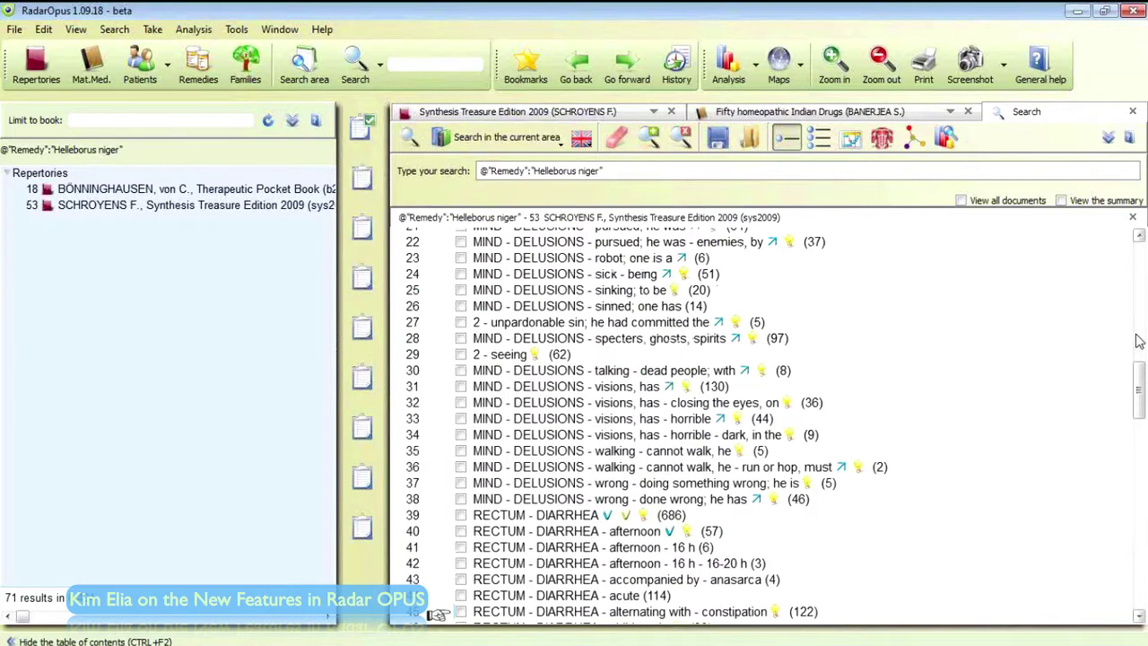
pyautogui.click(1141, 274)
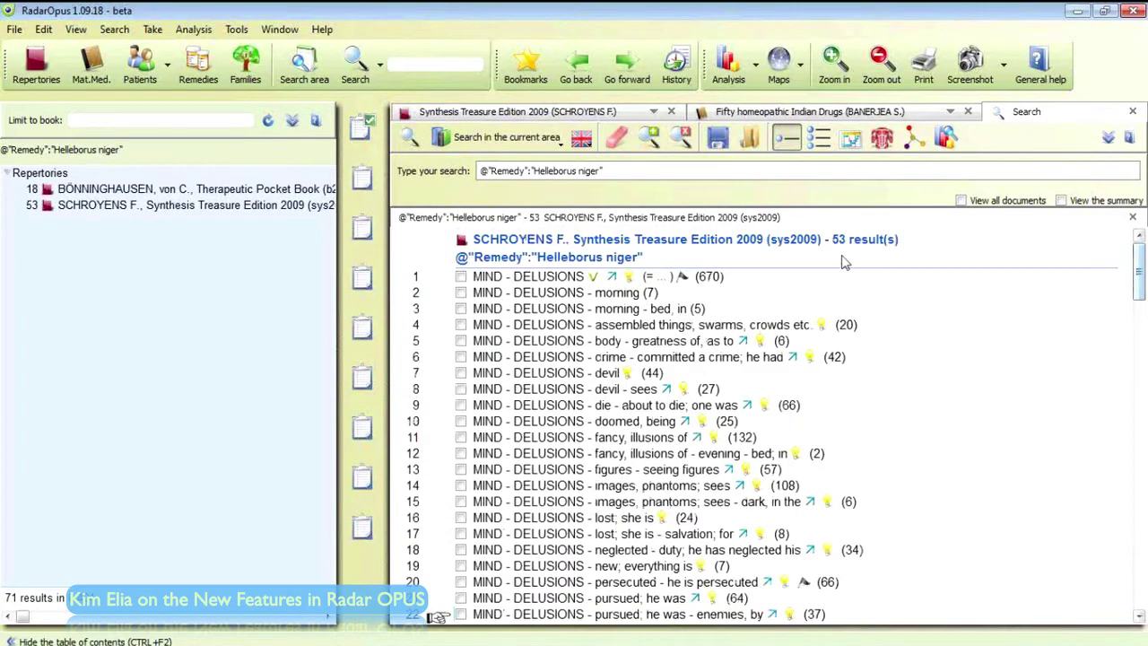
pyautogui.click(455, 114)
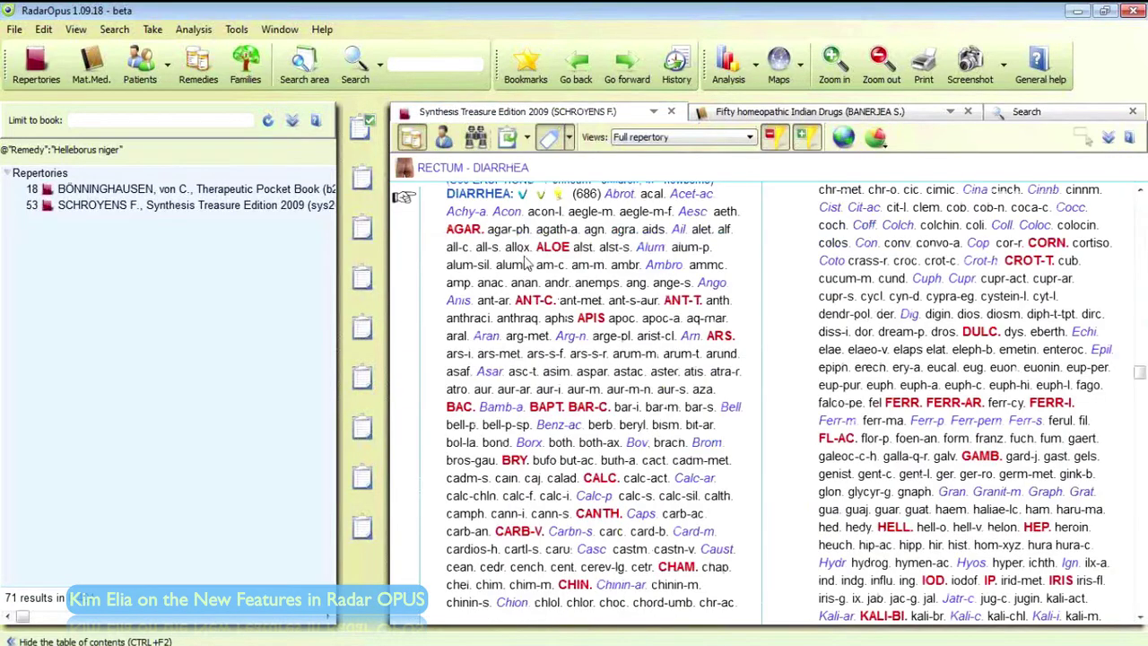
# - Show the remedy list and recall the analysis Boy, saved without a patient's name, from the Year 1-6 folder
pyautogui.click(199, 69)
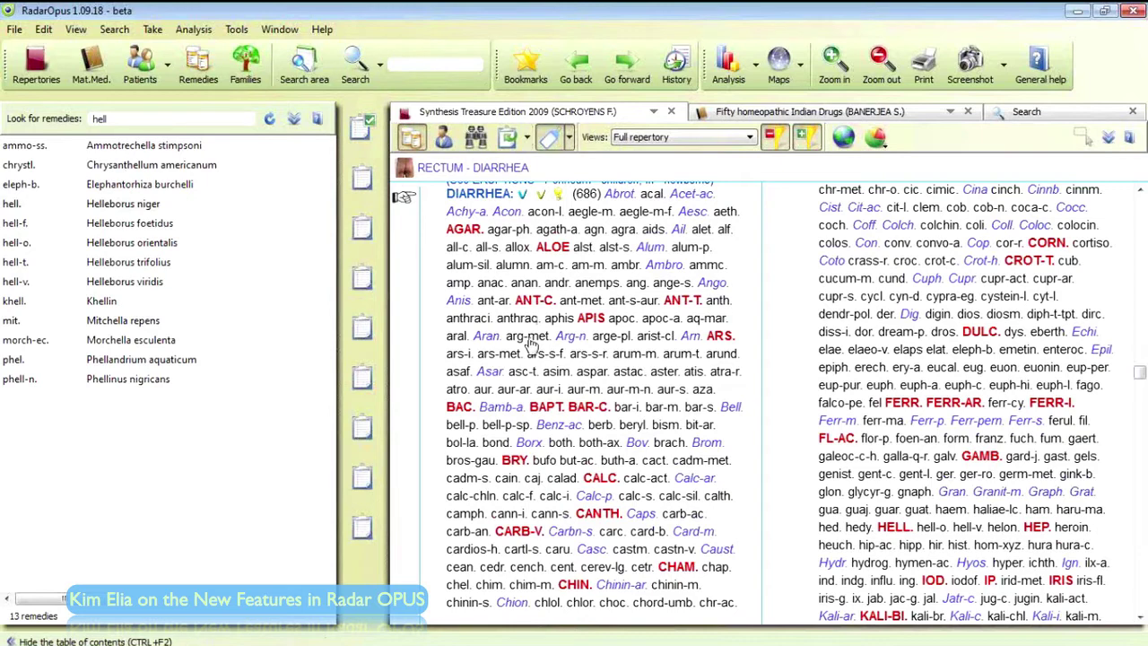
pyautogui.hotkey('ctrl', 'o')
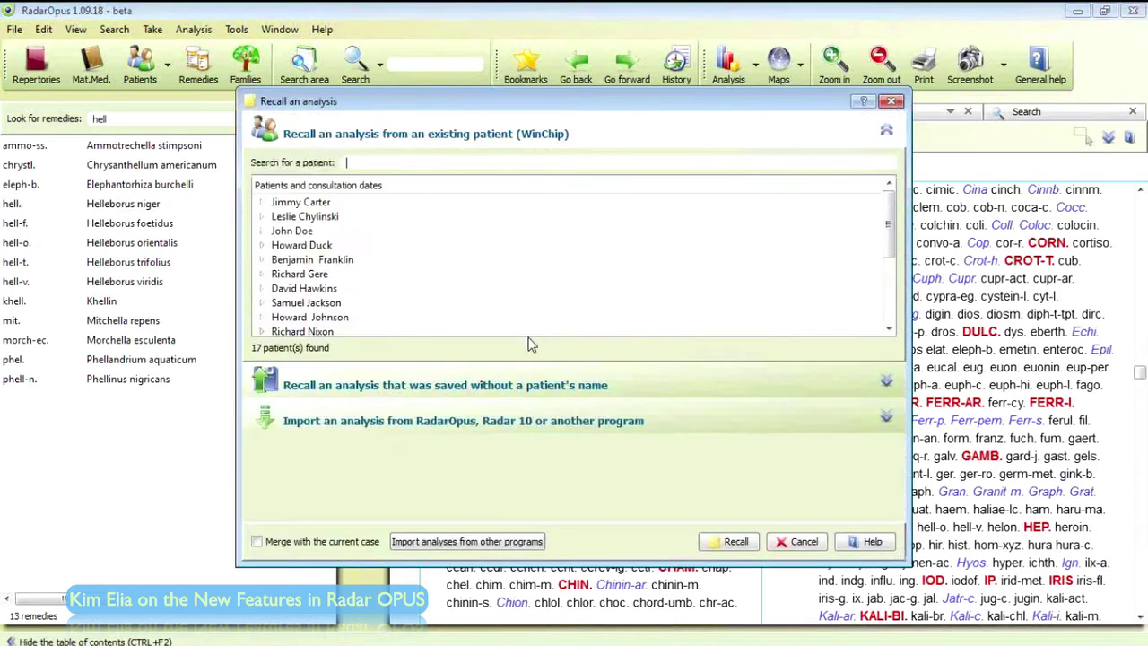
pyautogui.click(507, 389)
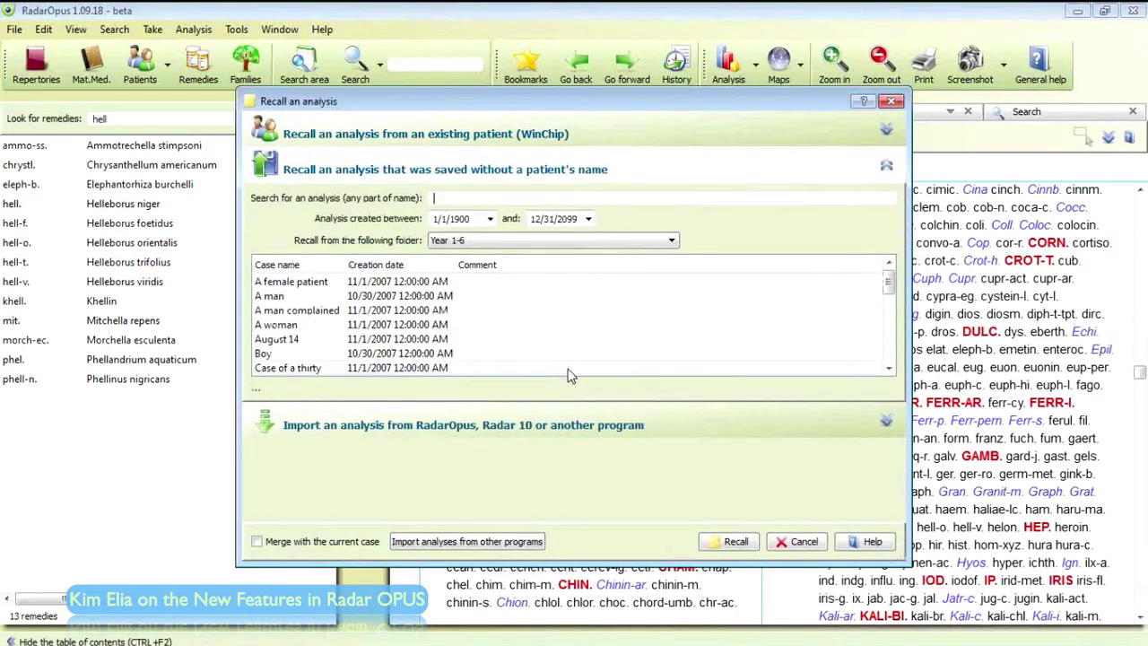
pyautogui.click(405, 356)
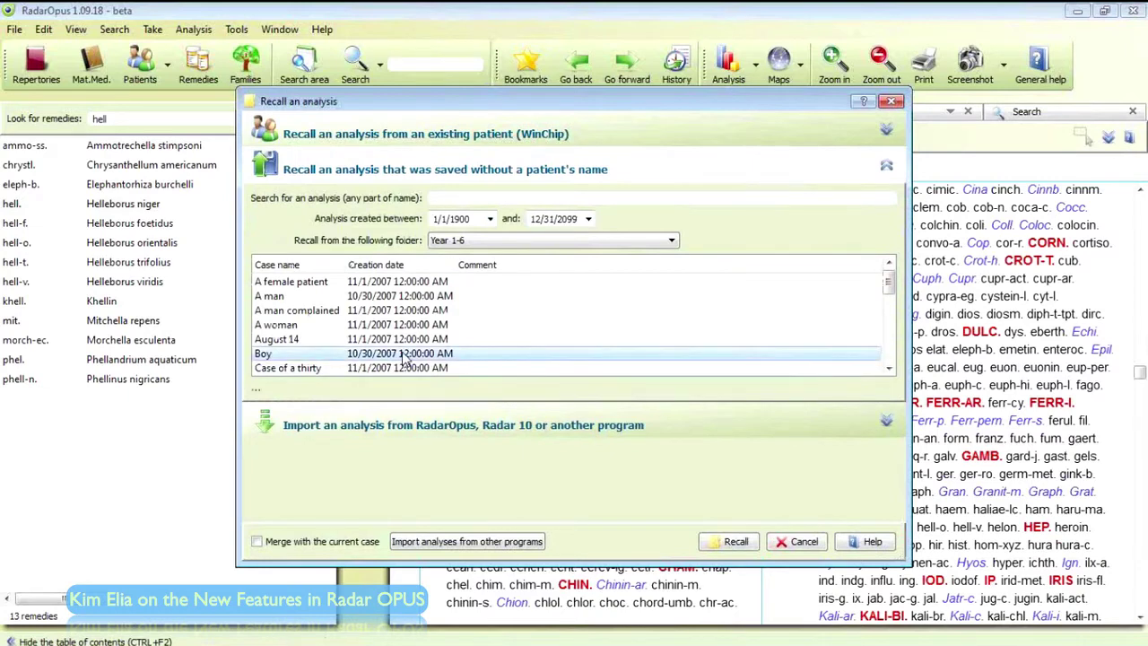
pyautogui.doubleClick(405, 356)
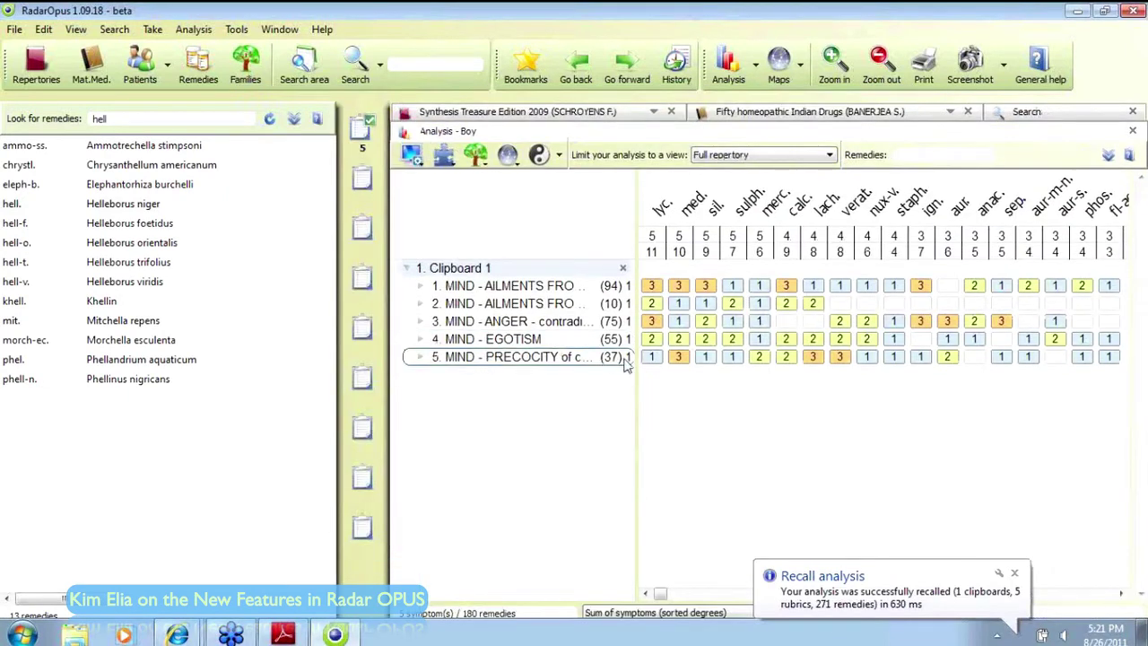
# - Widen the rubric column of the Boy analysis and search for its remedy Silicea terra in the current search area
pyautogui.moveTo(635, 357); pyautogui.dragTo(734, 358)
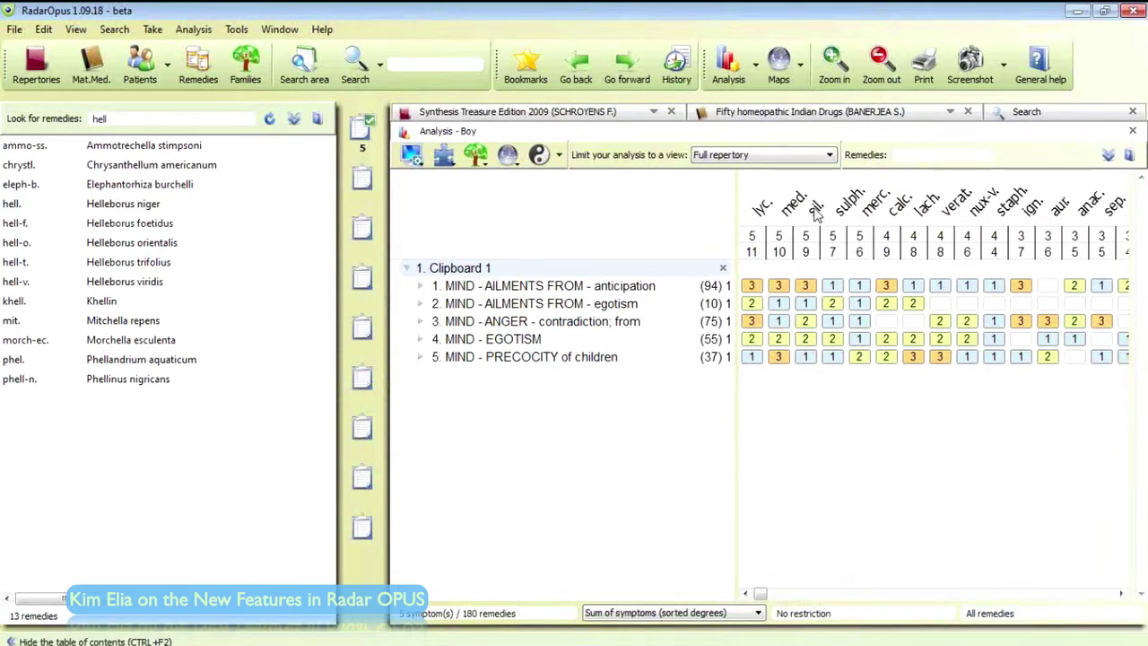
pyautogui.rightClick(817, 212)
pyautogui.moveTo(834, 219)
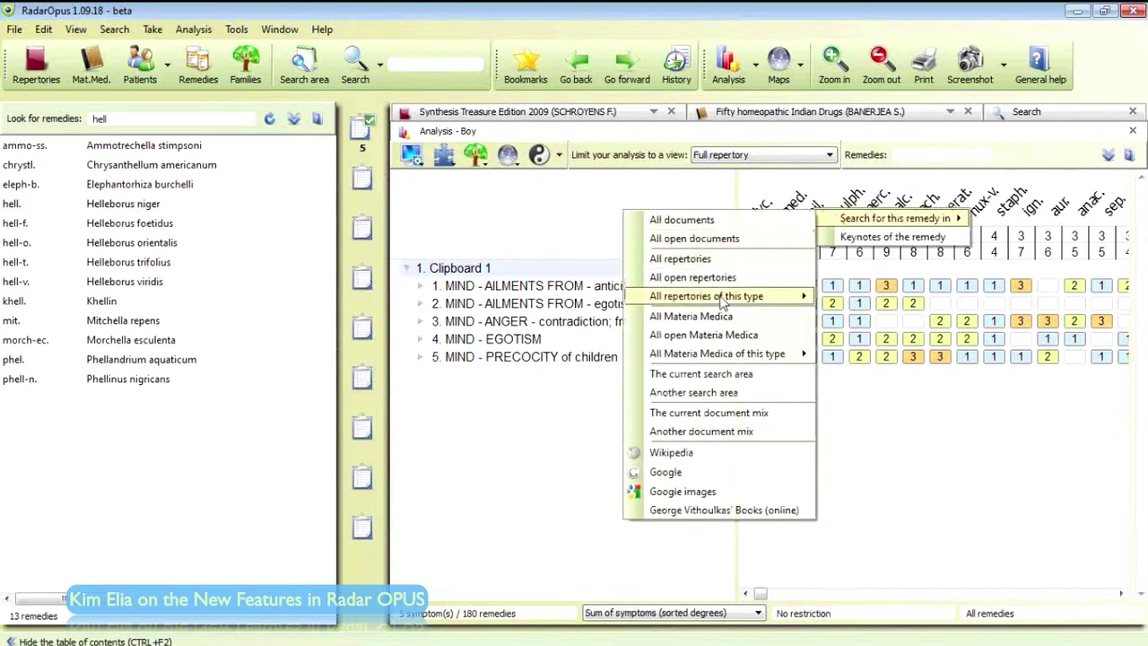
pyautogui.click(717, 377)
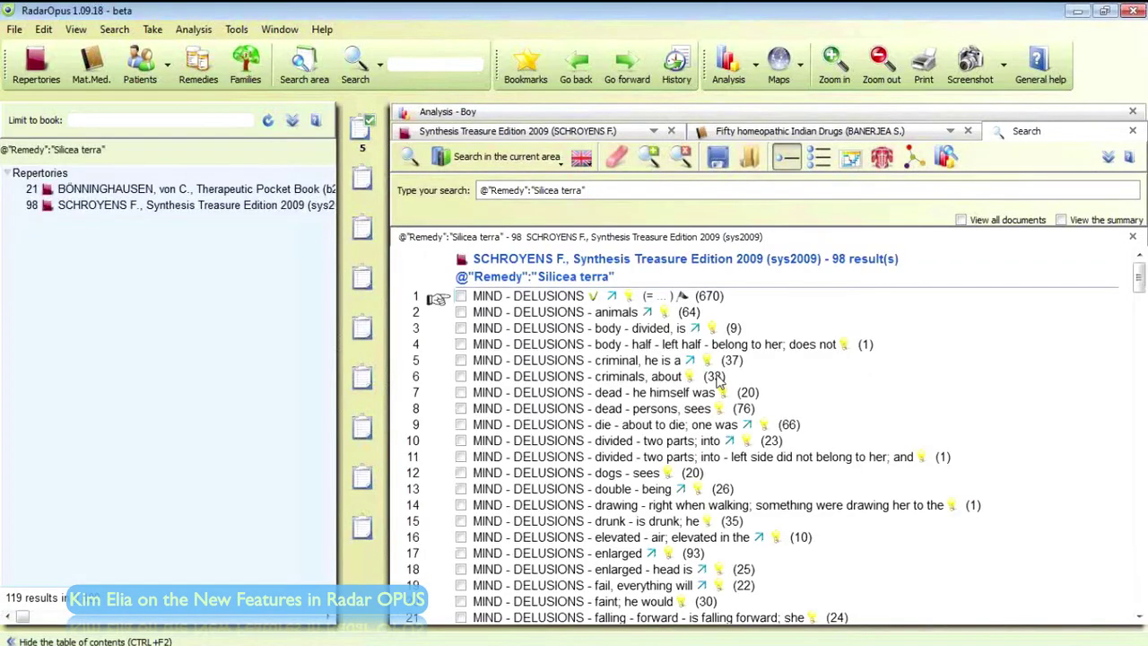
# - Review the Silicea terra results down to the Rectum Diarrhea rubrics and return to the start of the list
pyautogui.click(1140, 495)
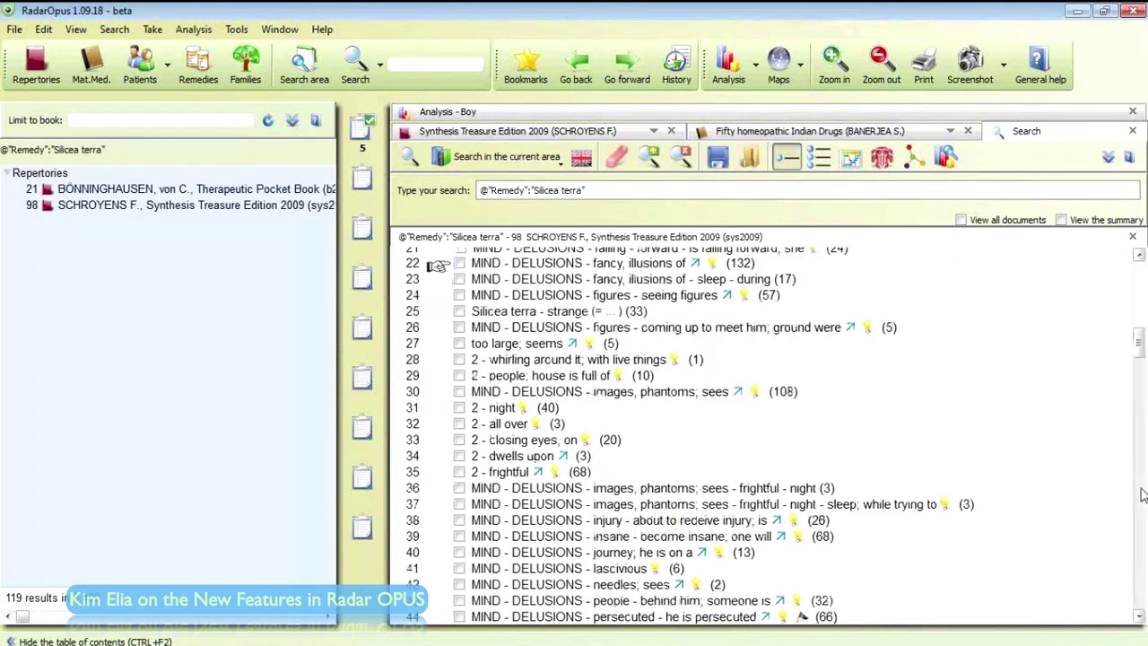
pyautogui.click(1141, 496)
pyautogui.click(1141, 495)
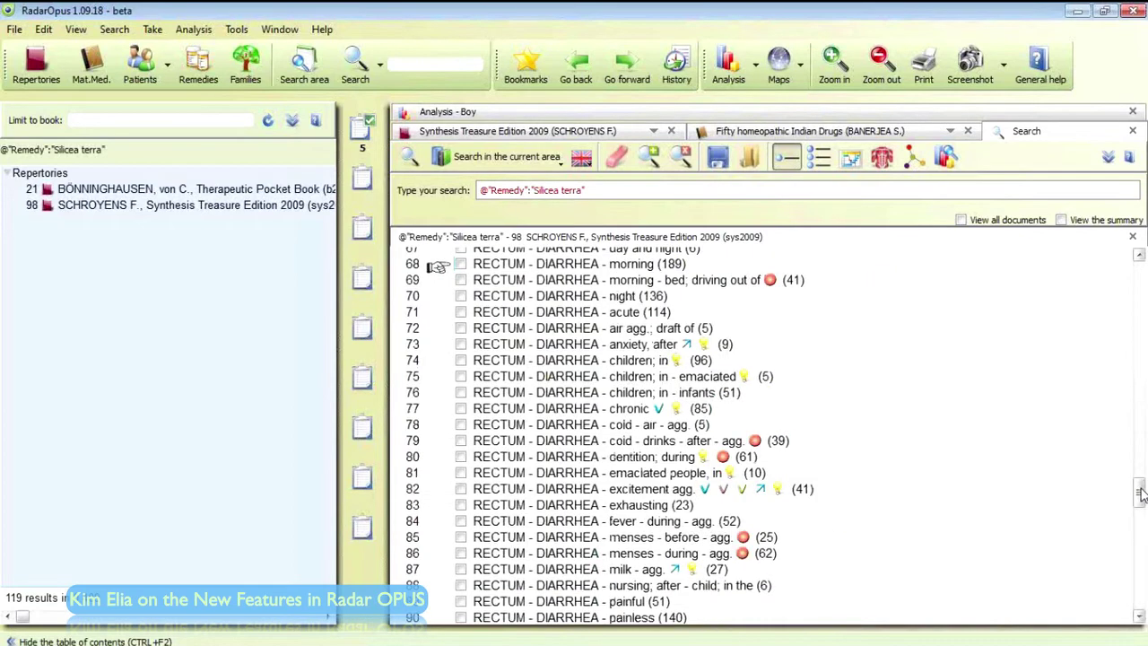
pyautogui.scroll(3, 1142, 492)
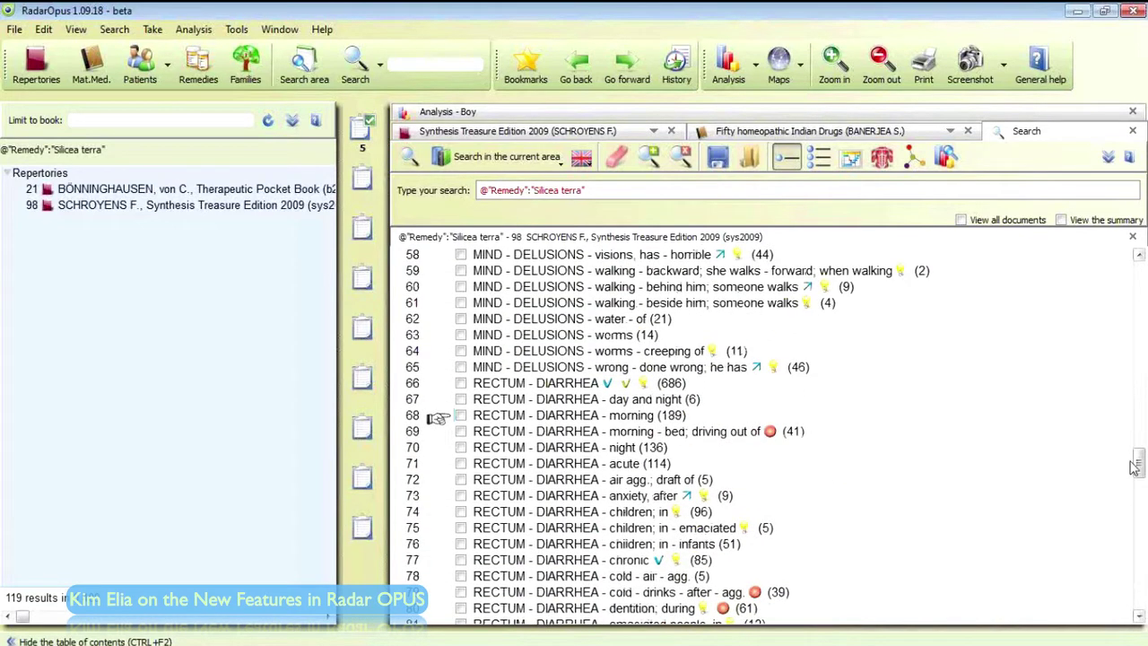
pyautogui.moveTo(1140, 462); pyautogui.dragTo(1136, 258)
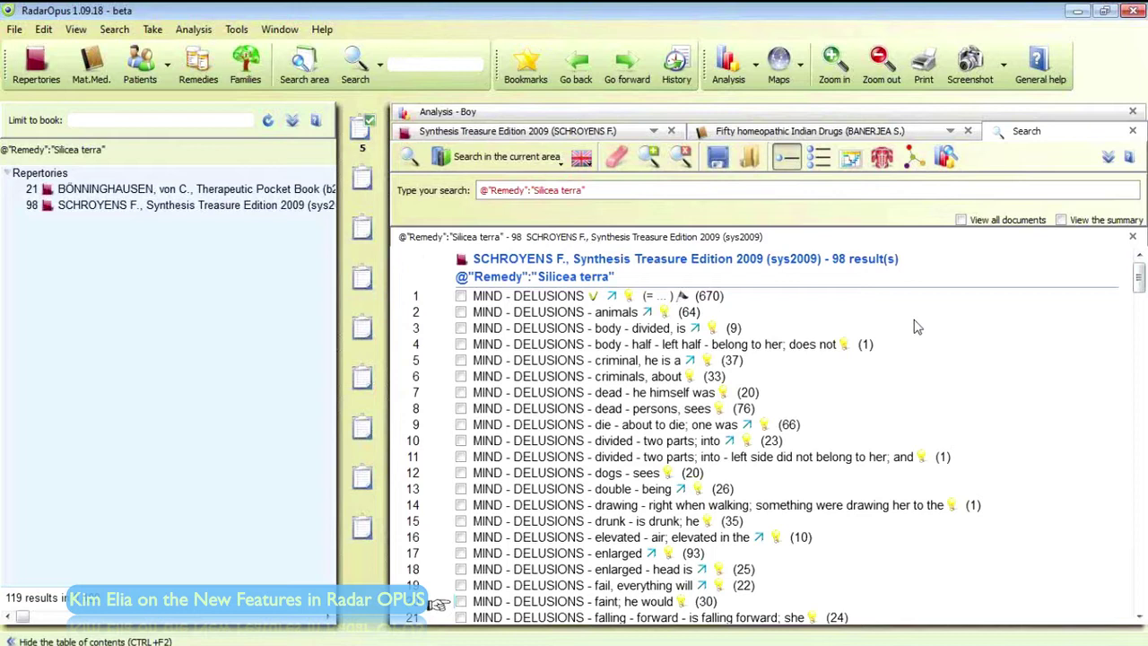
# - Return to the Synthesis Diarrhea rubric, show the repertory list and search for Baryta carbonica in another document mix, Kim Classical.mix
pyautogui.click(567, 132)
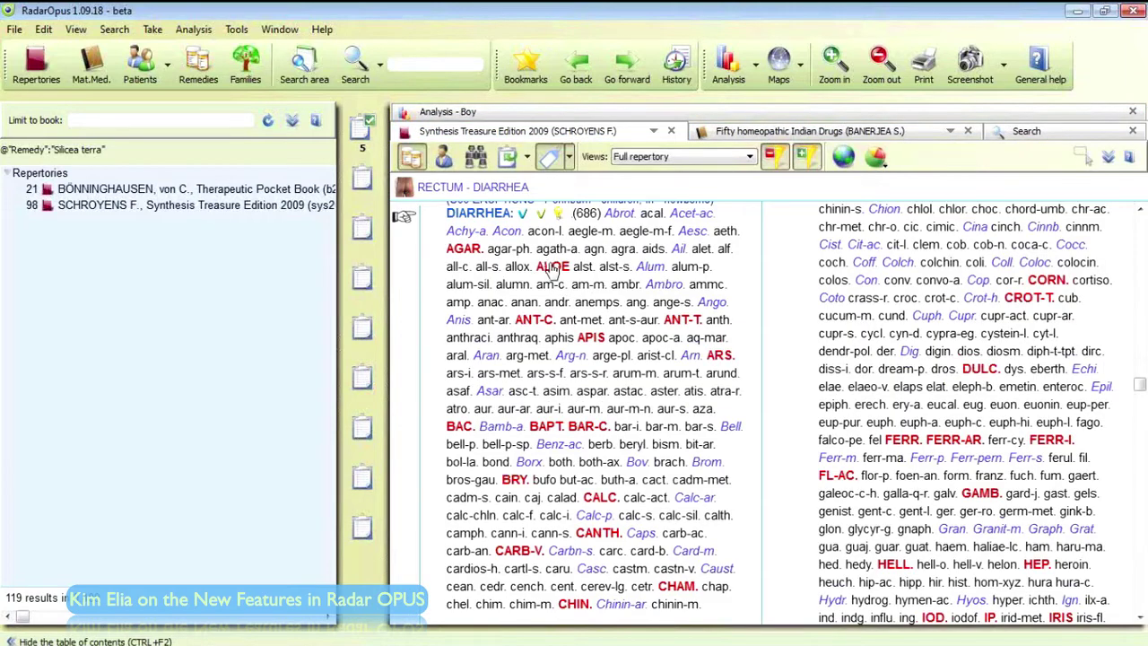
pyautogui.click(36, 61)
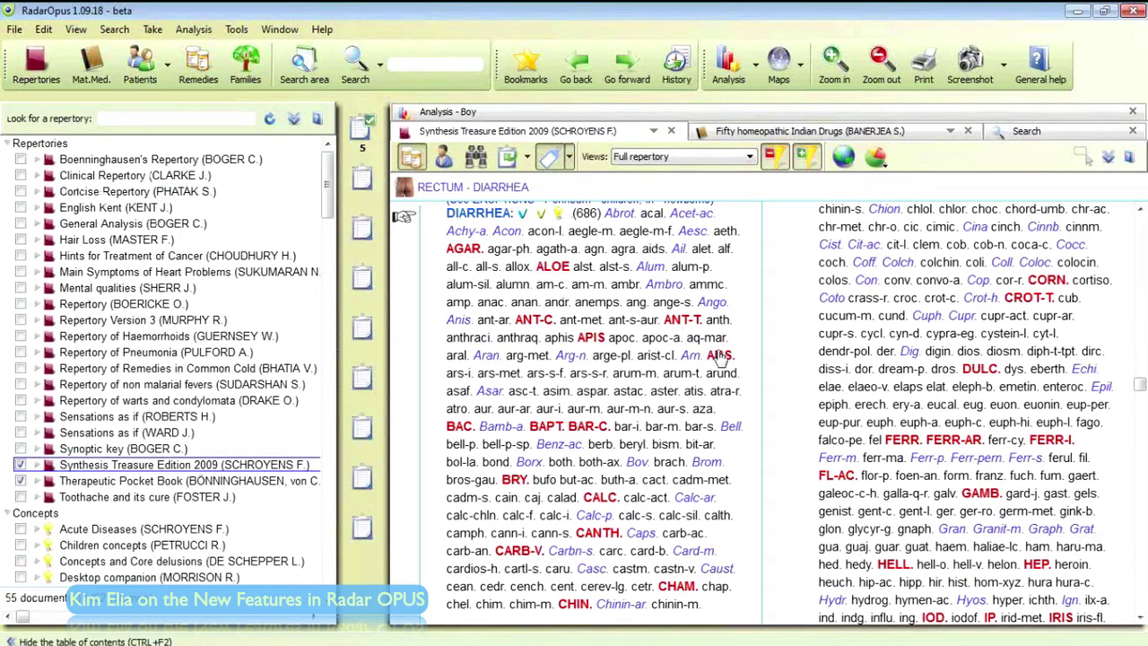
pyautogui.rightClick(589, 432)
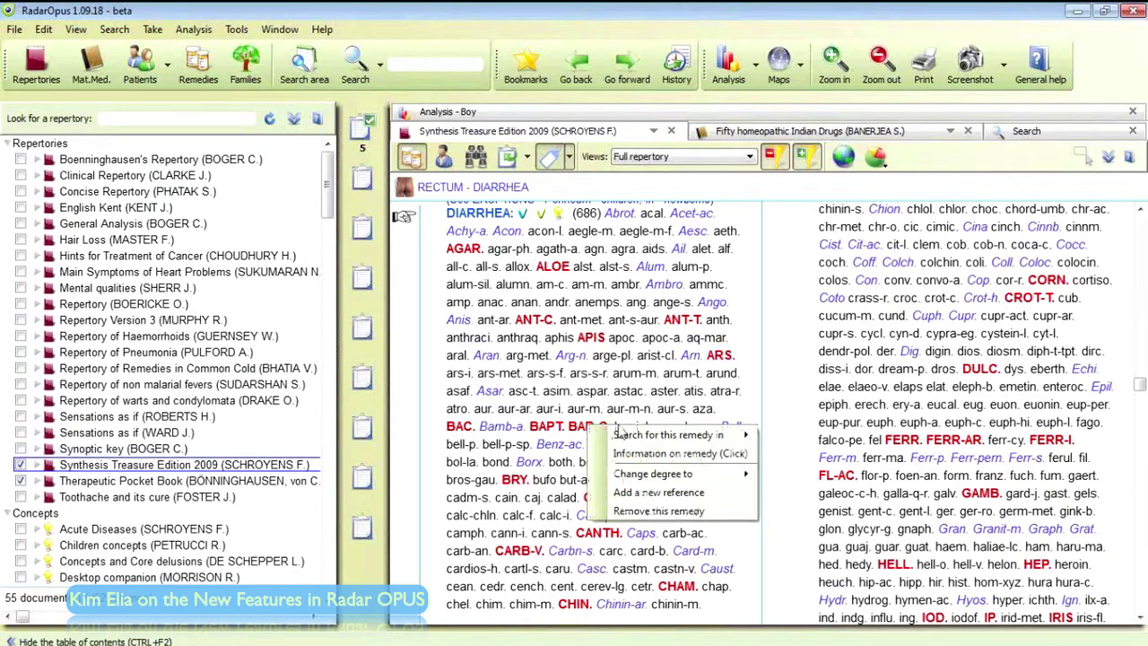
pyautogui.moveTo(631, 440)
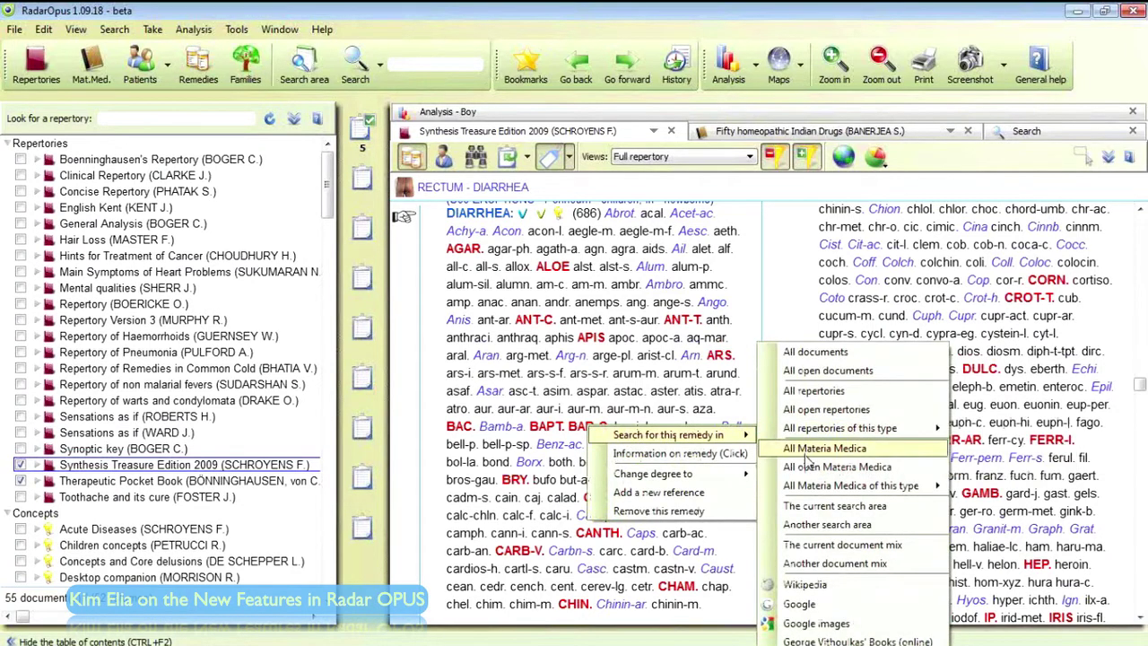
pyautogui.click(835, 564)
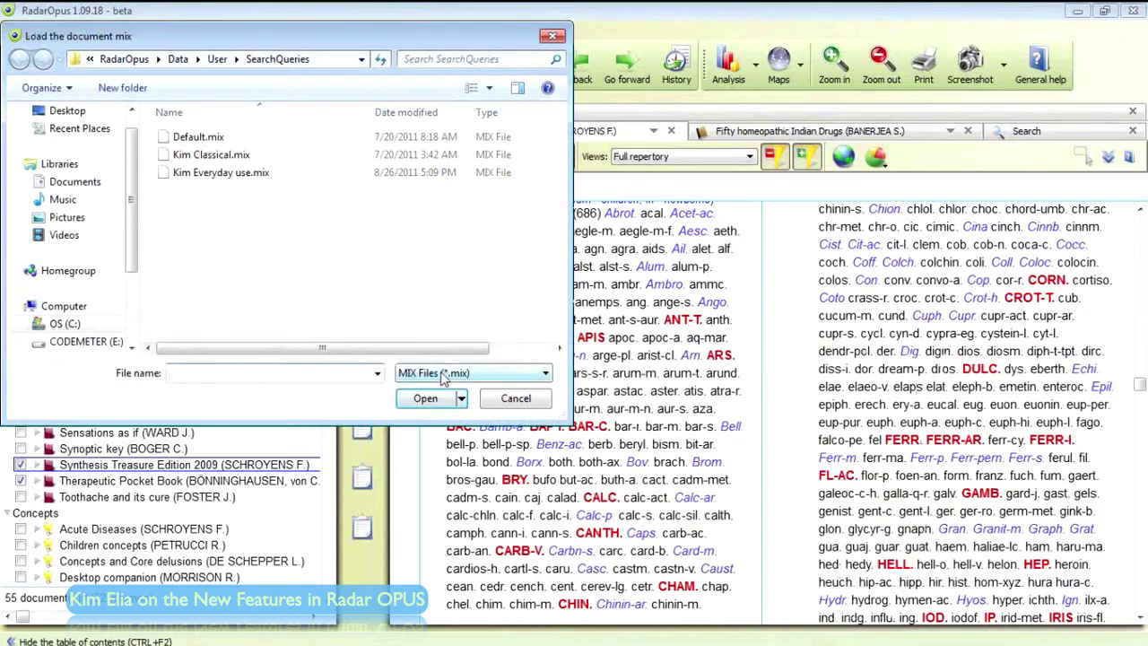
pyautogui.doubleClick(211, 154)
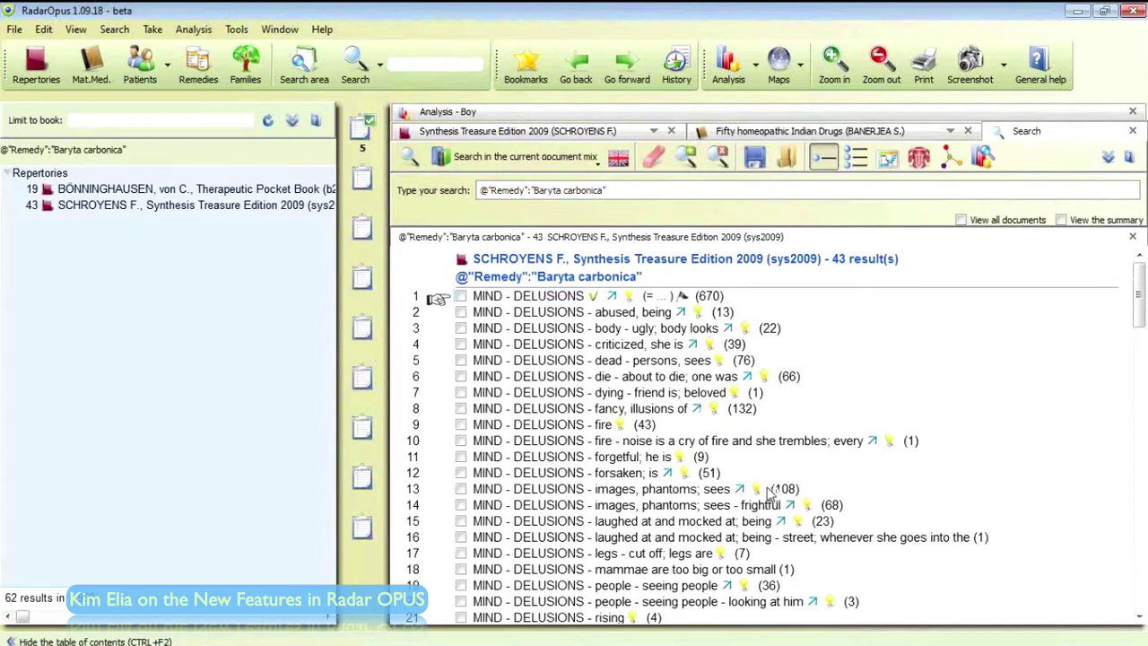
# - Go back to the Synthesis Diarrhea rubric and search for Baryta carbonica in the current document mix
pyautogui.click(538, 133)
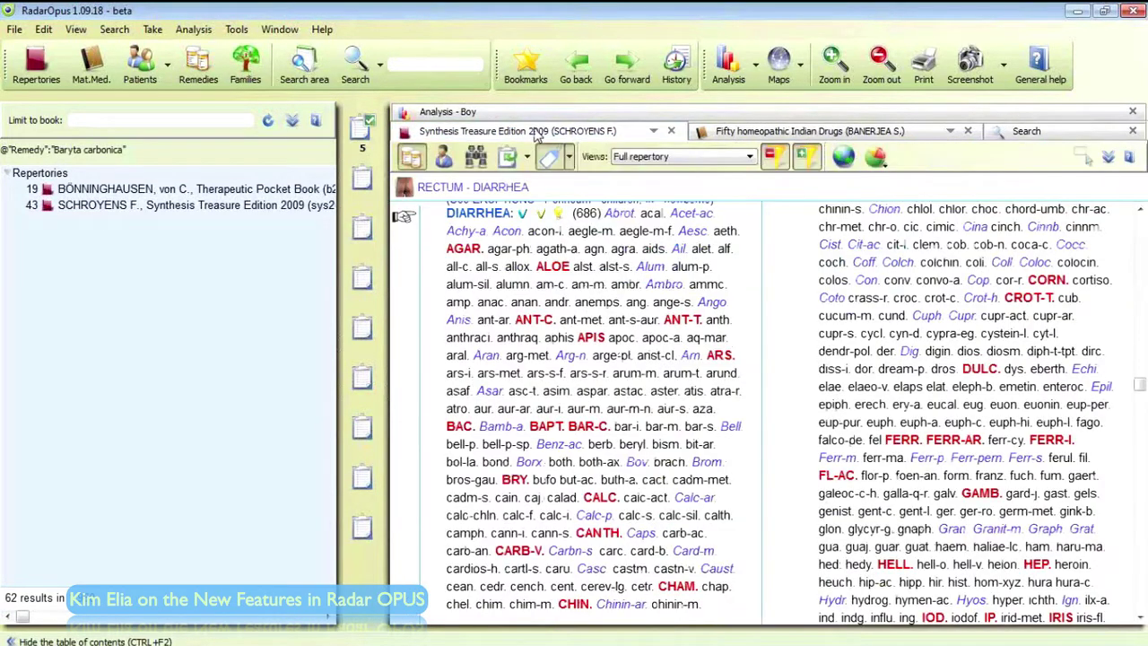
pyautogui.rightClick(585, 428)
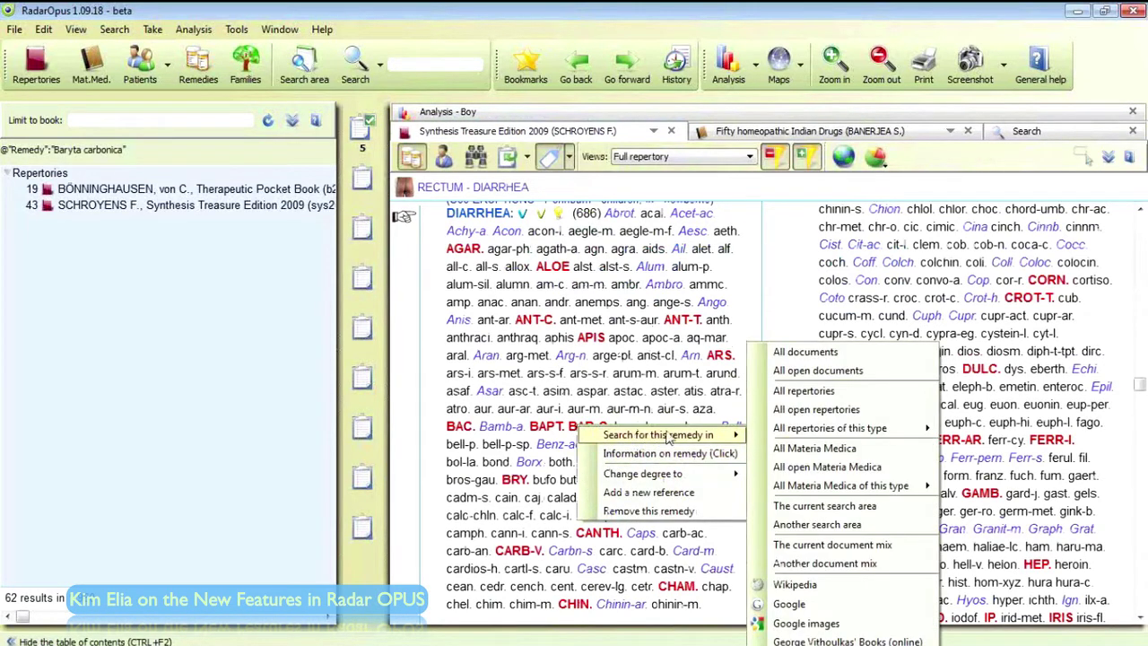
pyautogui.click(814, 545)
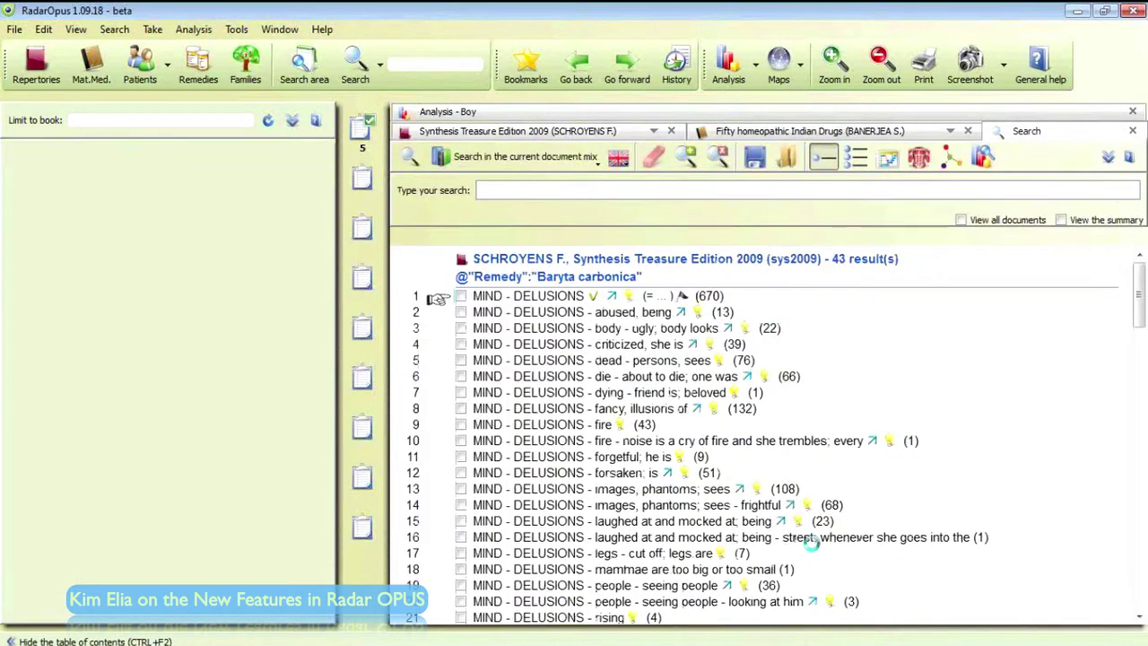